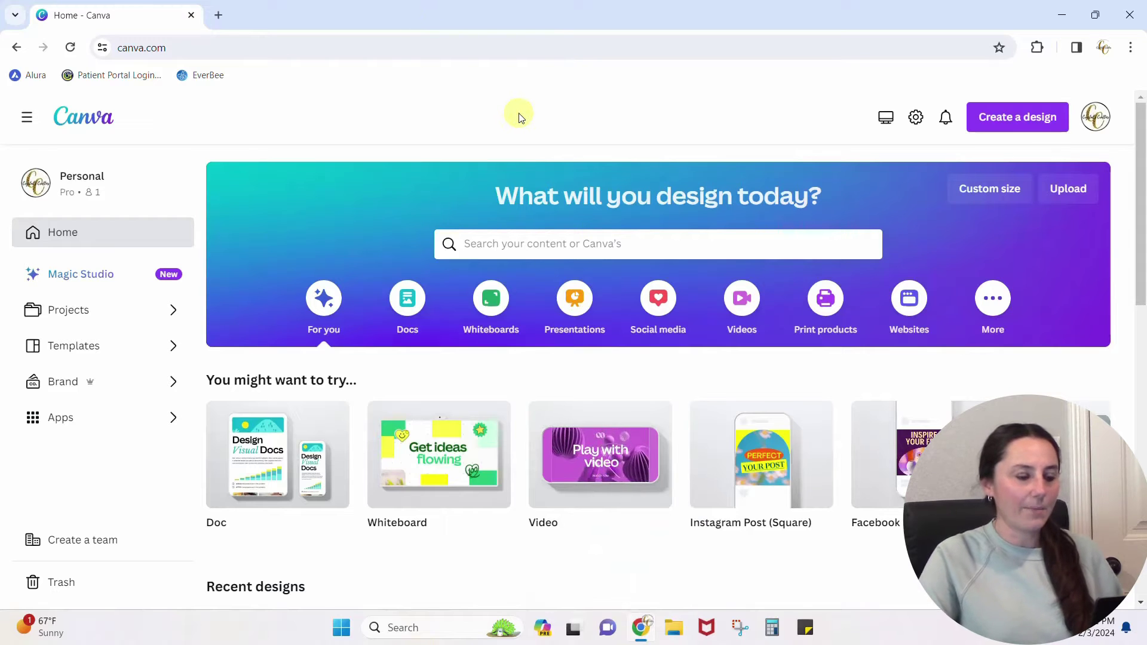
Create a new 5×7 in portrait card design from the 'card' design search
left_click(1021, 117)
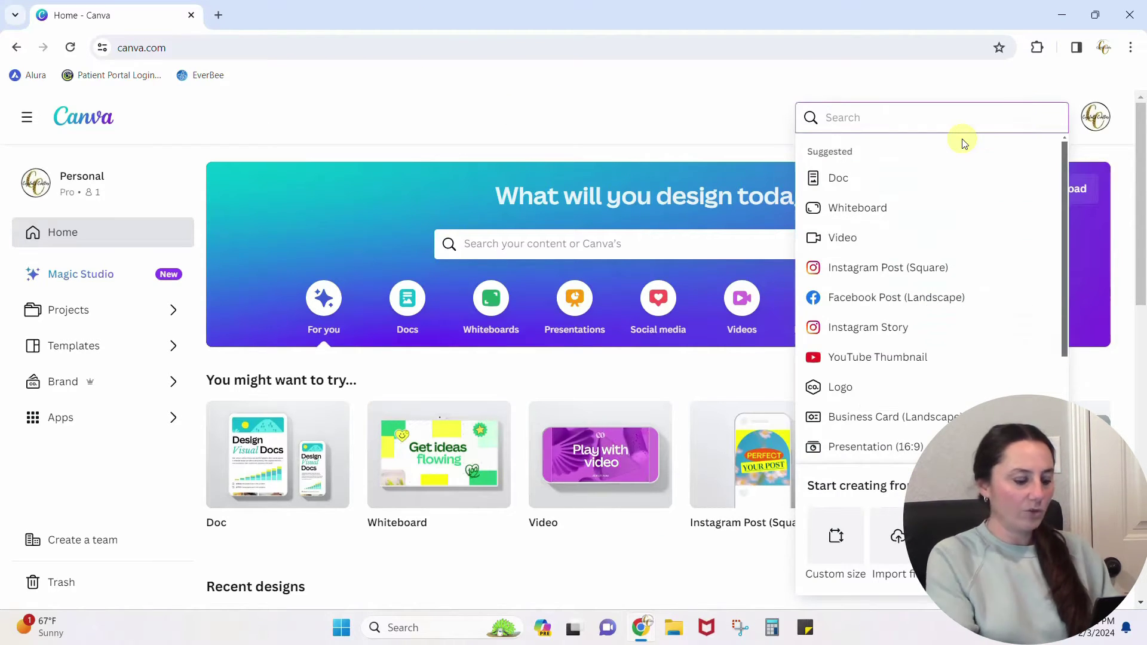
type("card")
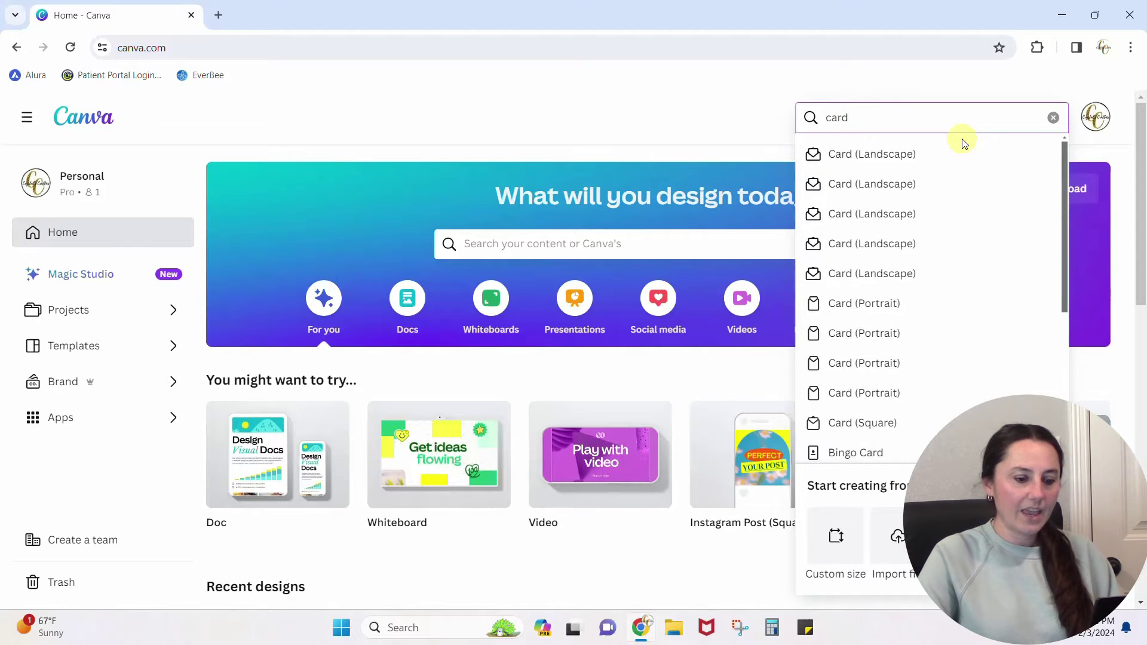
left_click(877, 399)
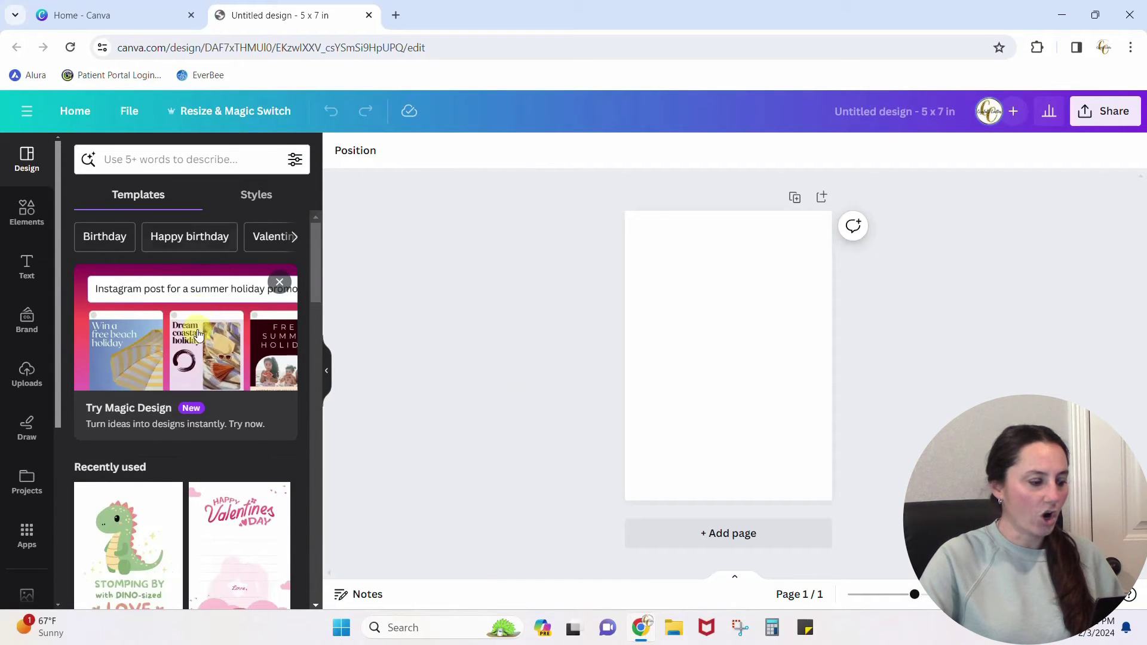
Browse the card templates, then bring up the Elements panel
scroll(199, 340, "down", 7)
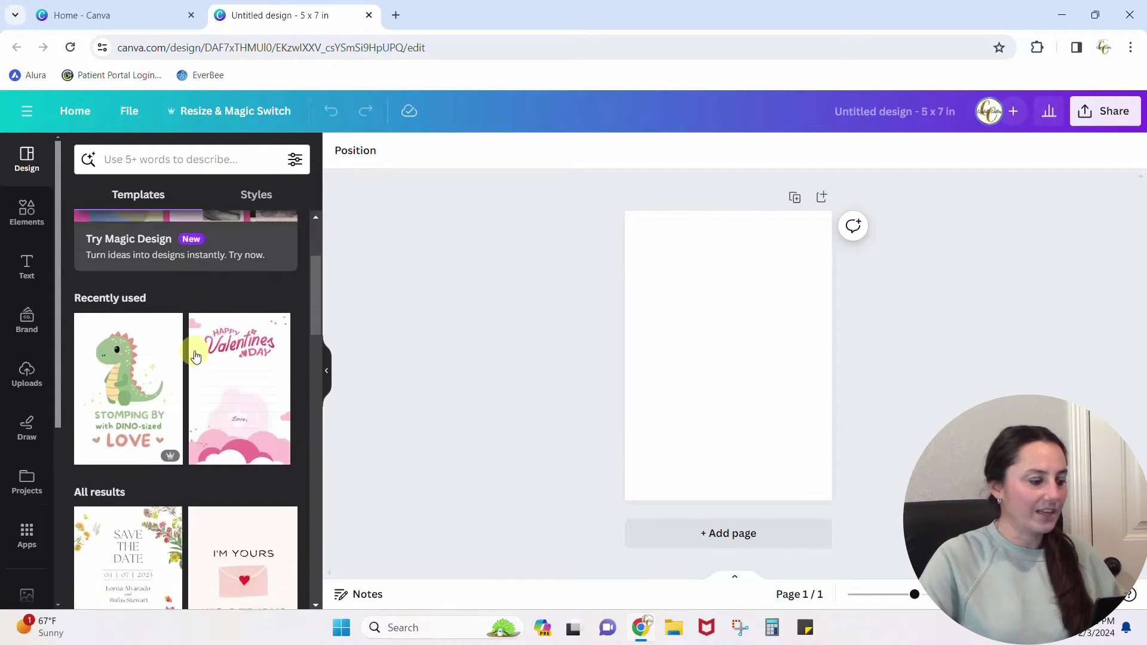
scroll(195, 355, "down", 8)
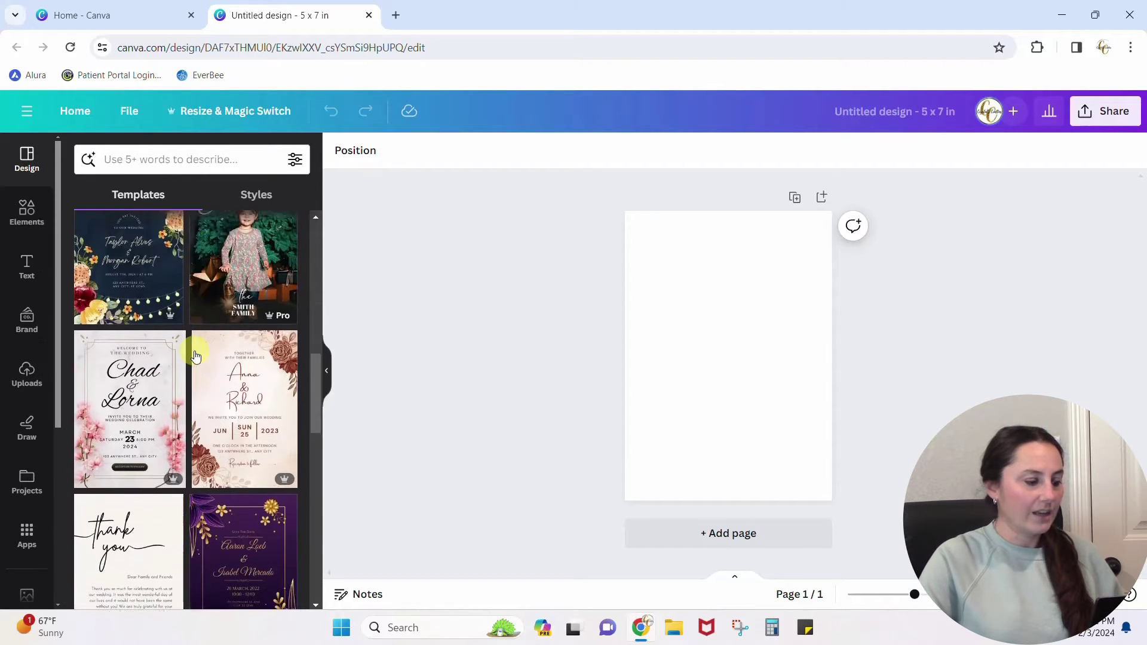
scroll(196, 356, "down", 1)
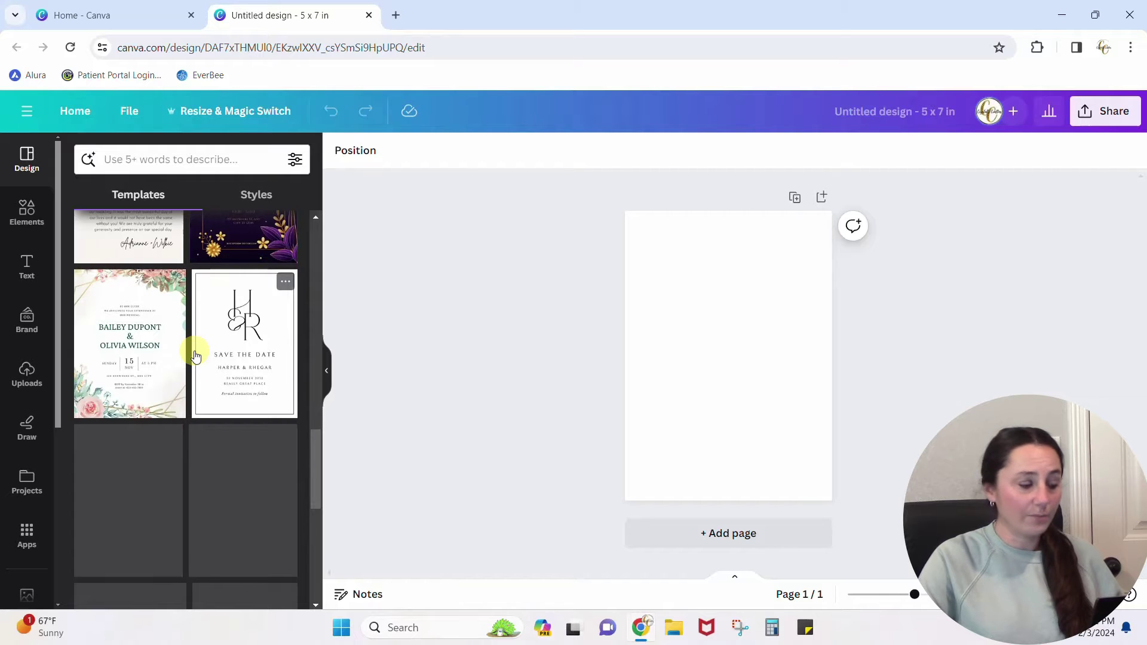
scroll(195, 356, "up", 15)
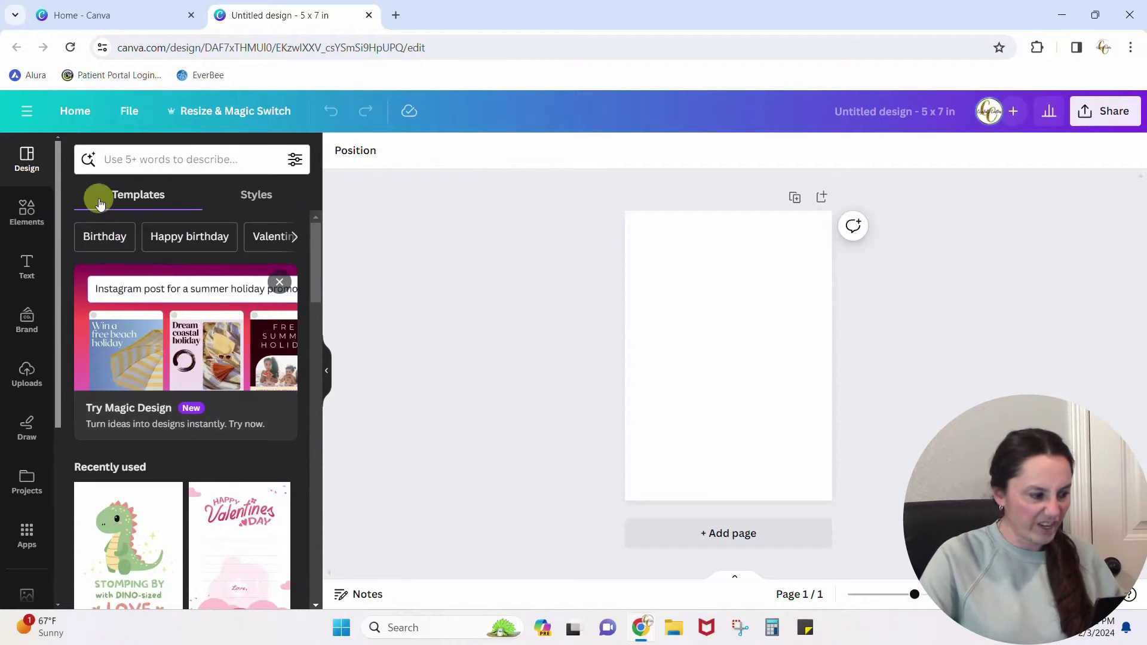
left_click(30, 213)
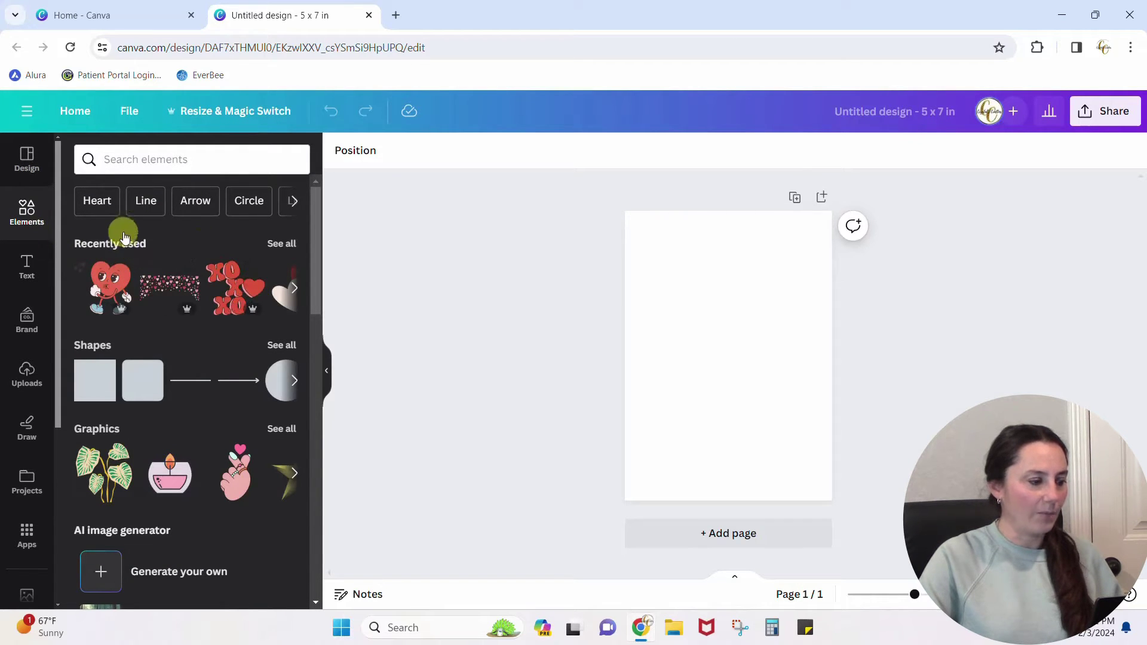
Rerun the 'retro valentines day' element search and browse its Graphics results
left_click(165, 160)
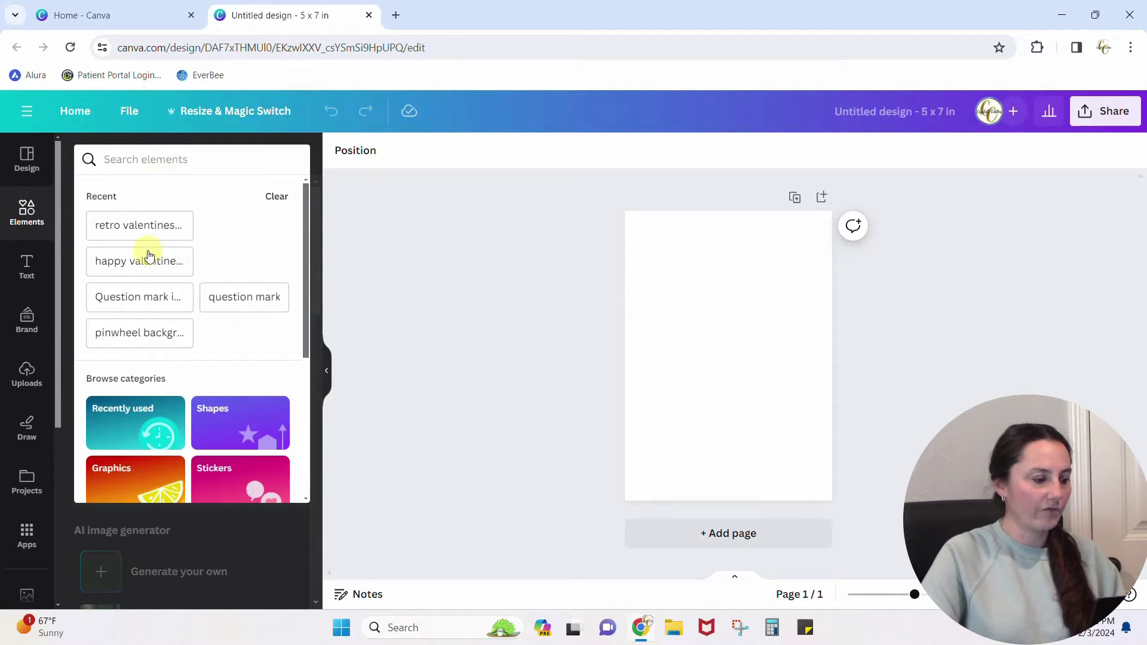
left_click(144, 230)
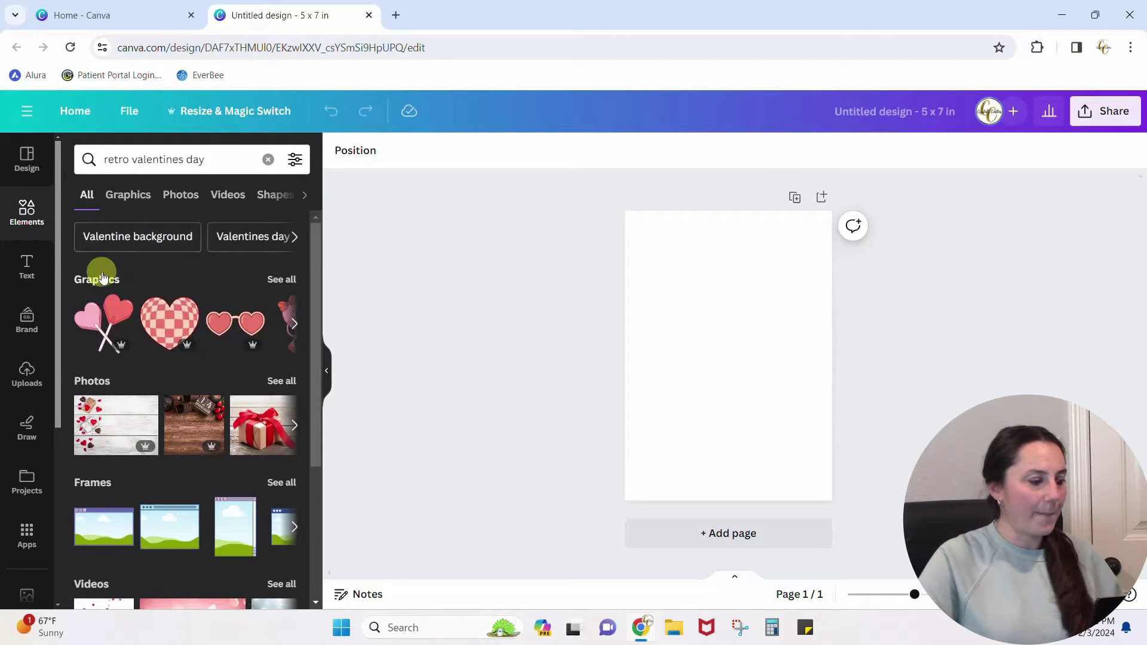
left_click(132, 197)
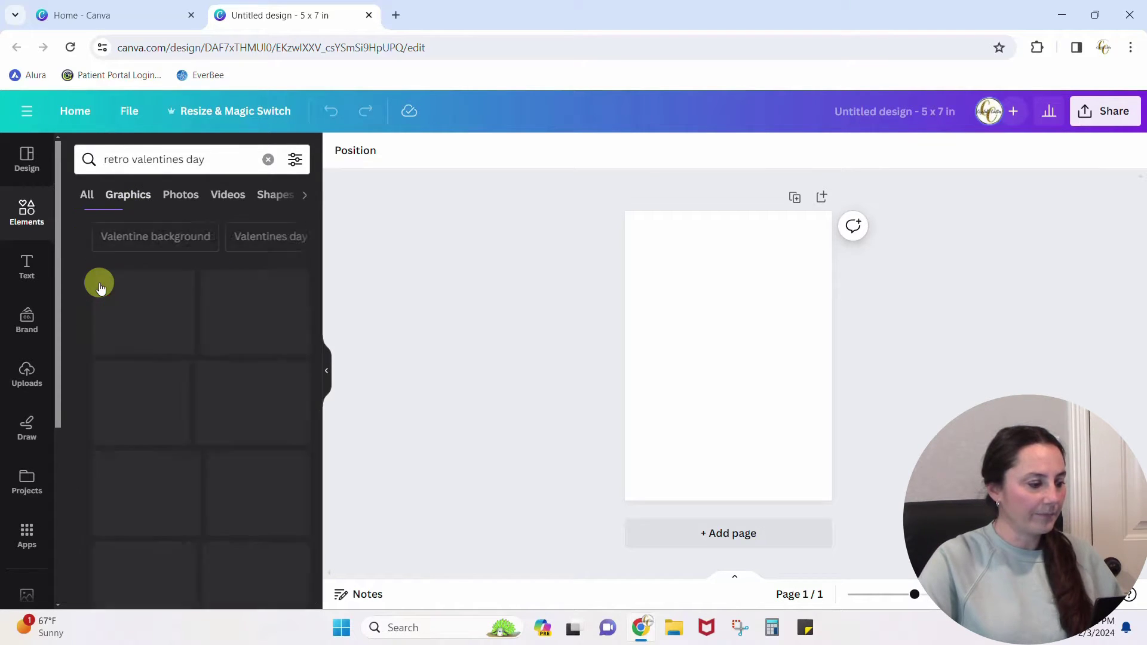
scroll(142, 375, "down", 5)
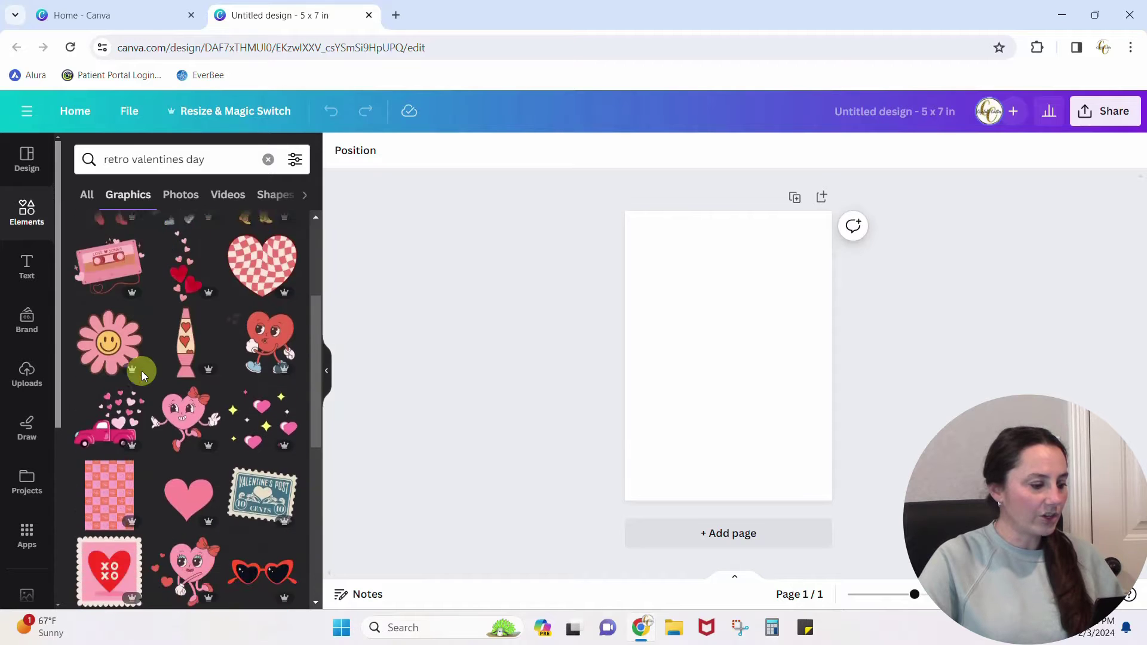
scroll(142, 375, "down", 3)
scroll(142, 370, "up", 8)
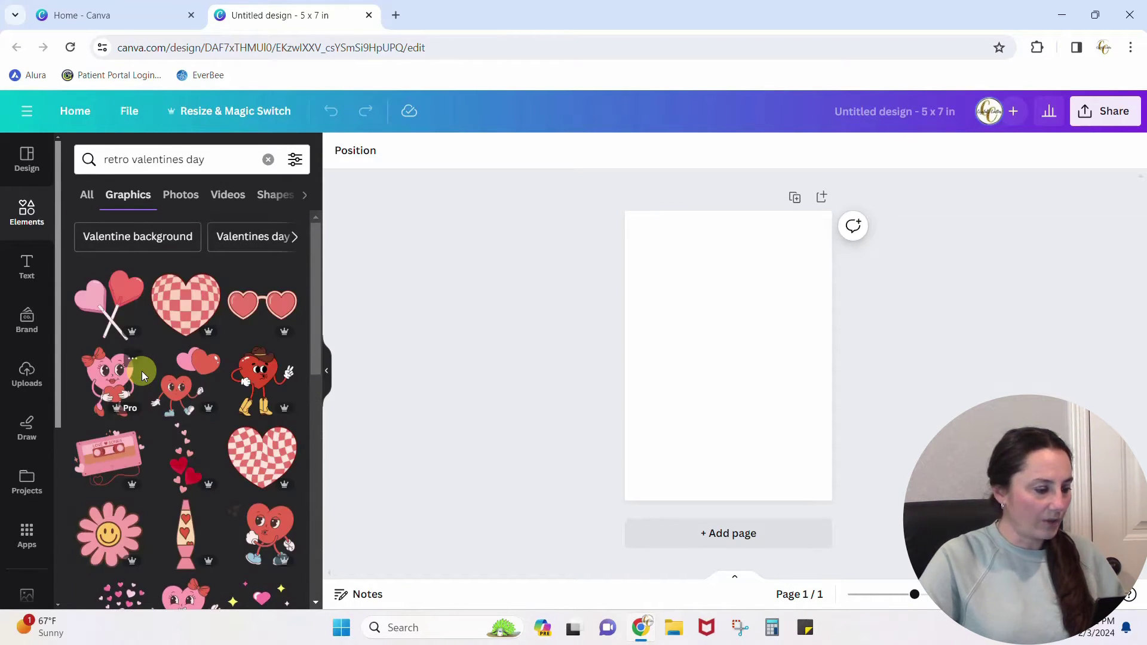
scroll(141, 373, "down", 3)
scroll(142, 375, "up", 3)
scroll(141, 375, "down", 5)
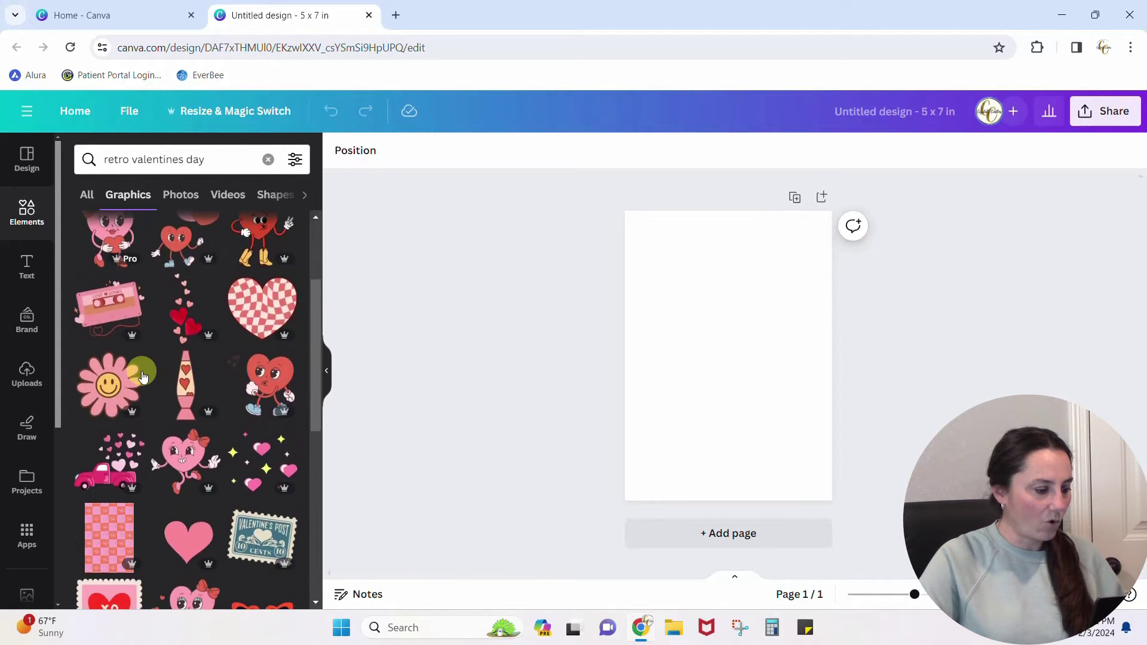
scroll(142, 375, "down", 6)
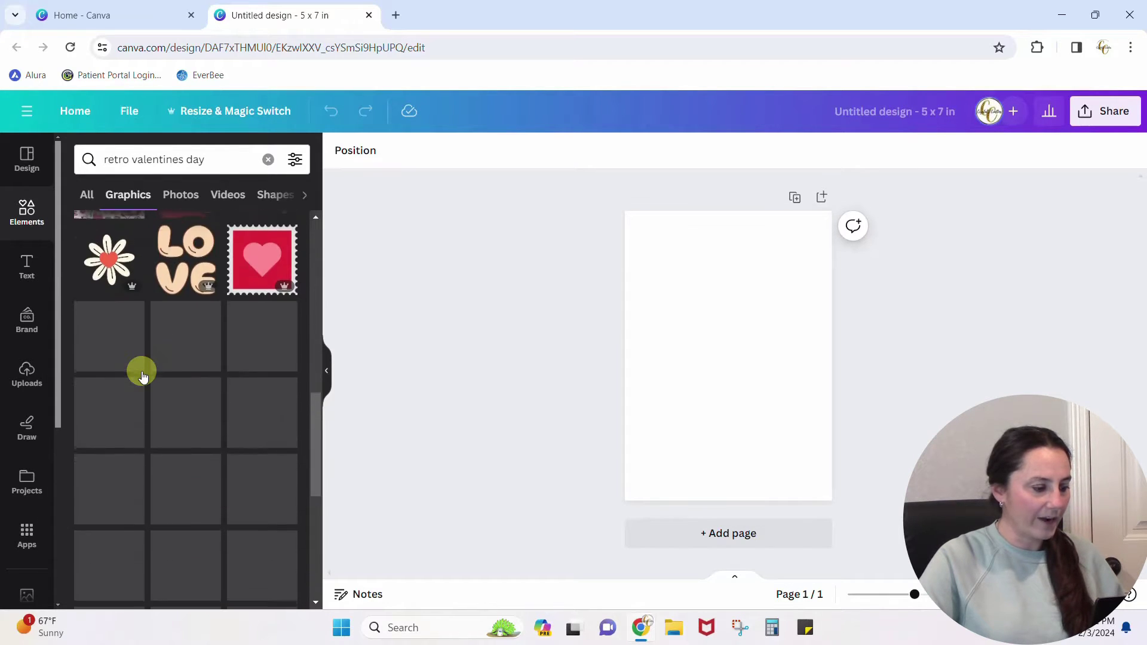
scroll(142, 375, "down", 3)
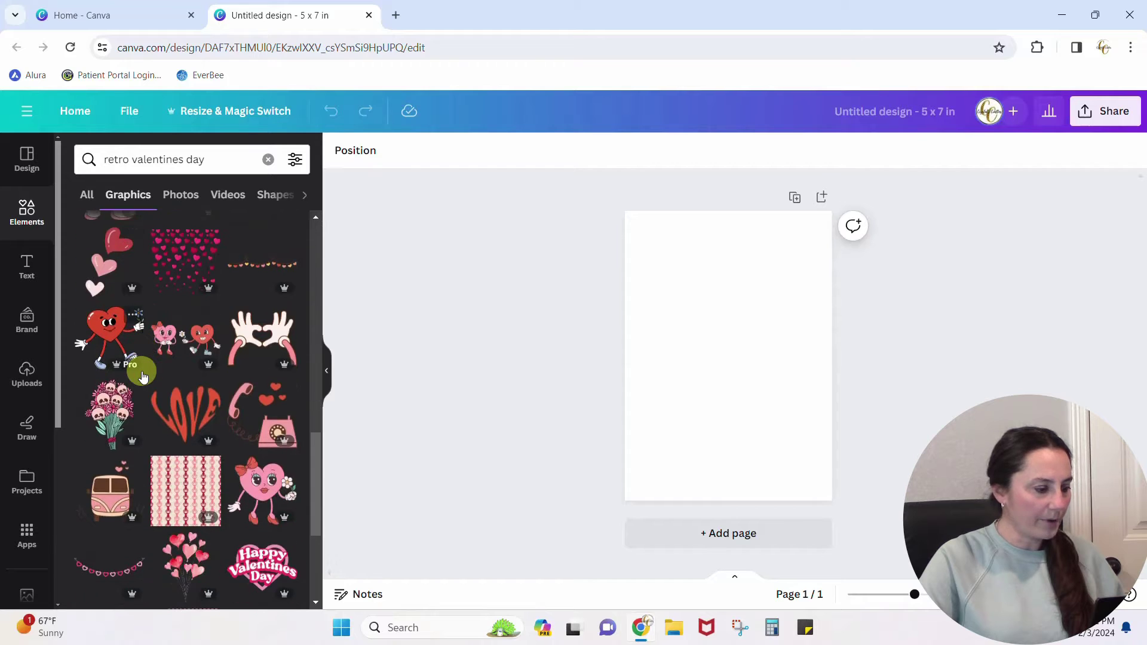
scroll(142, 375, "down", 3)
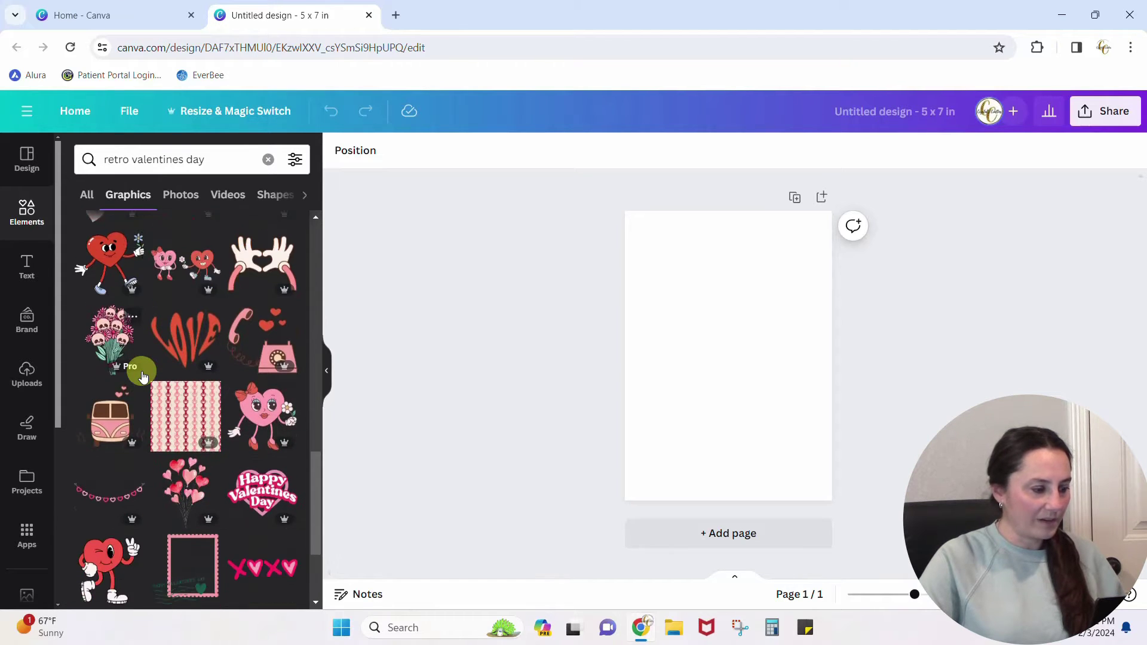
scroll(143, 375, "down", 2)
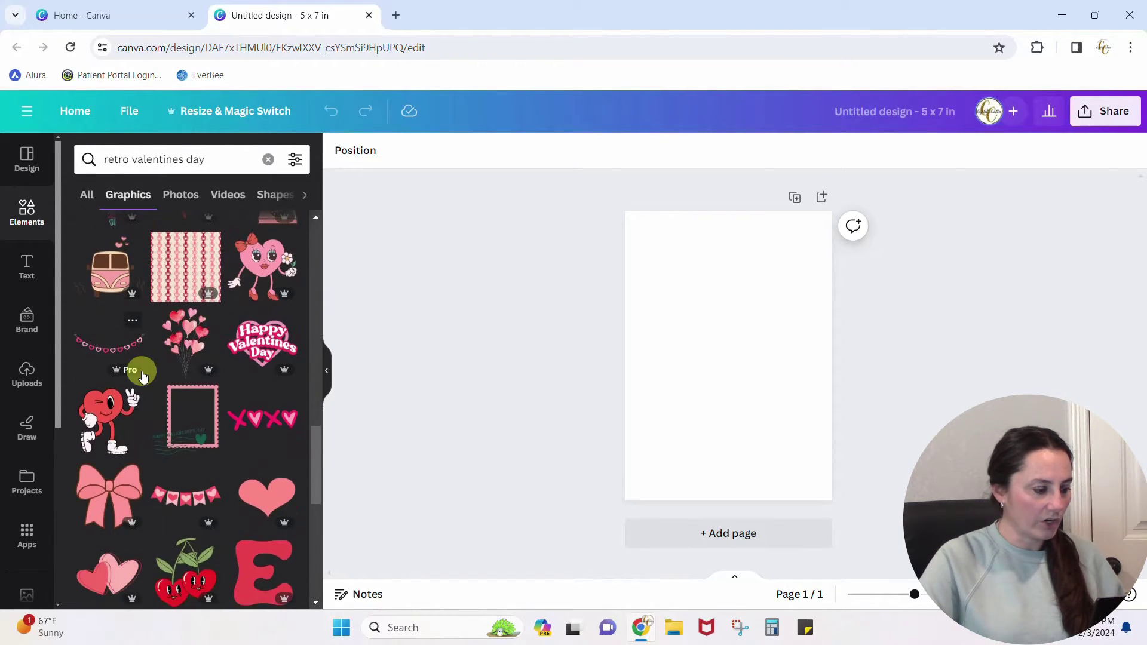
Add the winking heart character to the card, enlarge it and move it lower
left_click(115, 416)
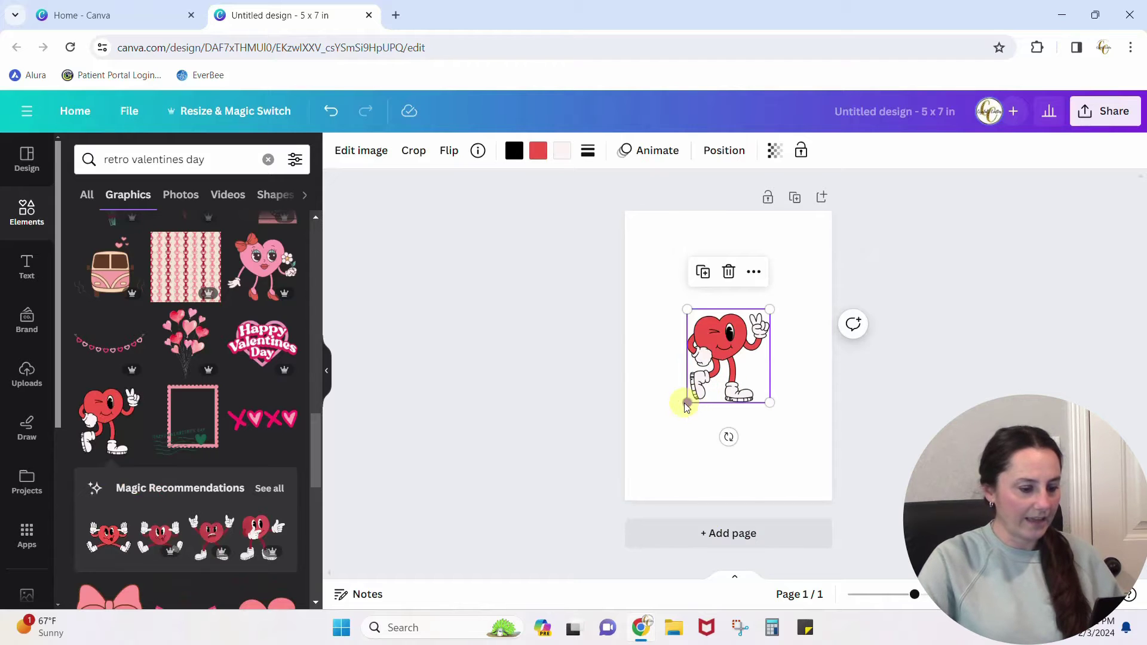
left_click_drag(685, 402, 625, 473)
left_click_drag(697, 364, 707, 384)
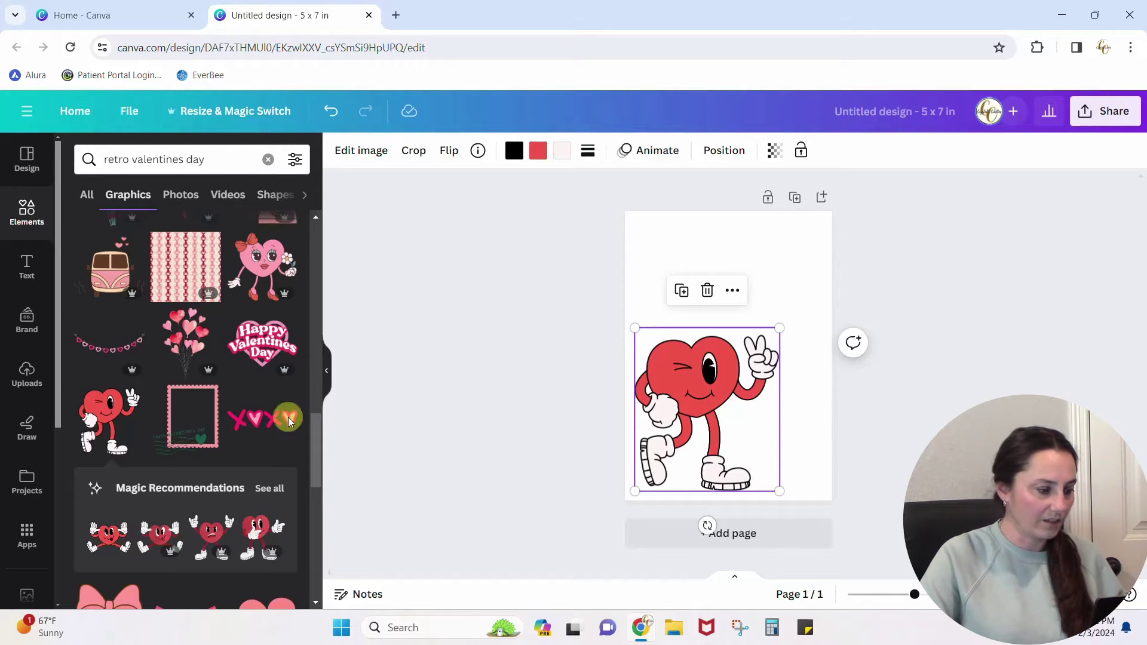
Add the XOXO graphic and place it by the heart's raised hand
scroll(196, 368, "down", 5)
scroll(196, 369, "down", 6)
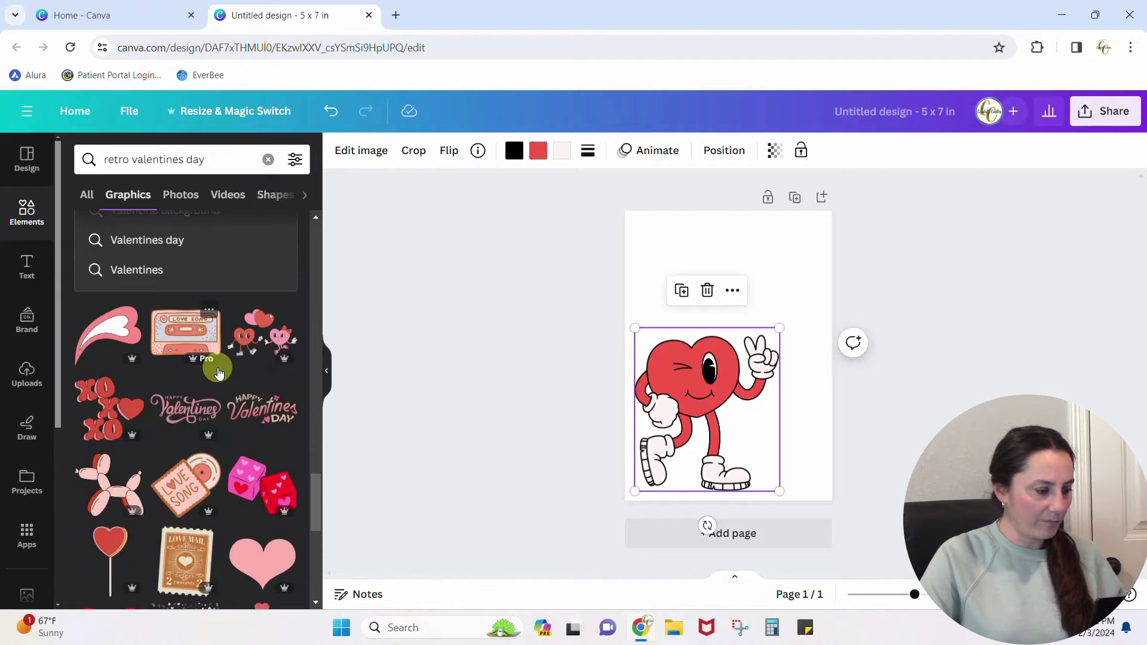
left_click(108, 412)
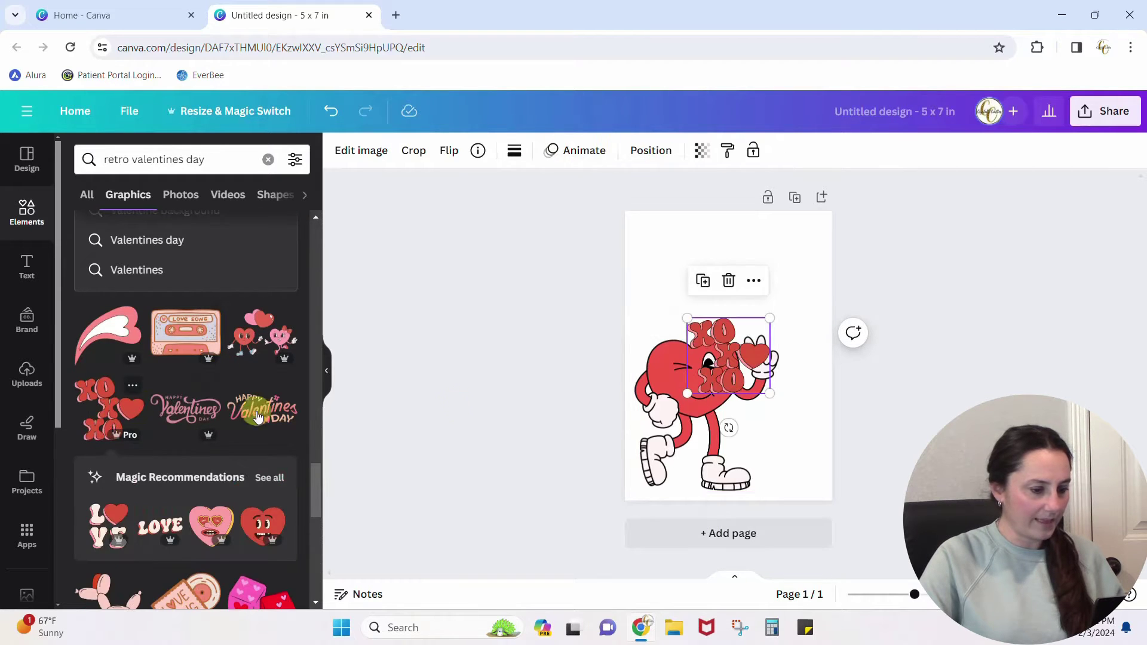
left_click_drag(725, 385, 769, 330)
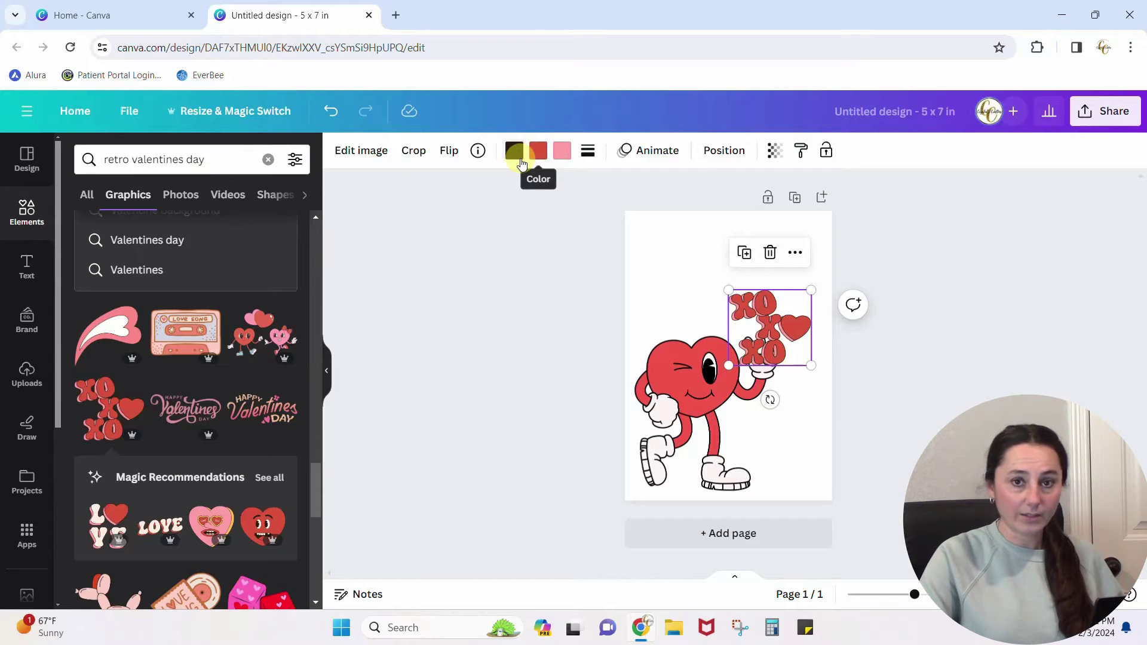
Find the scattered-hearts border graphic in the results and drag it onto the card
scroll(164, 404, "down", 5)
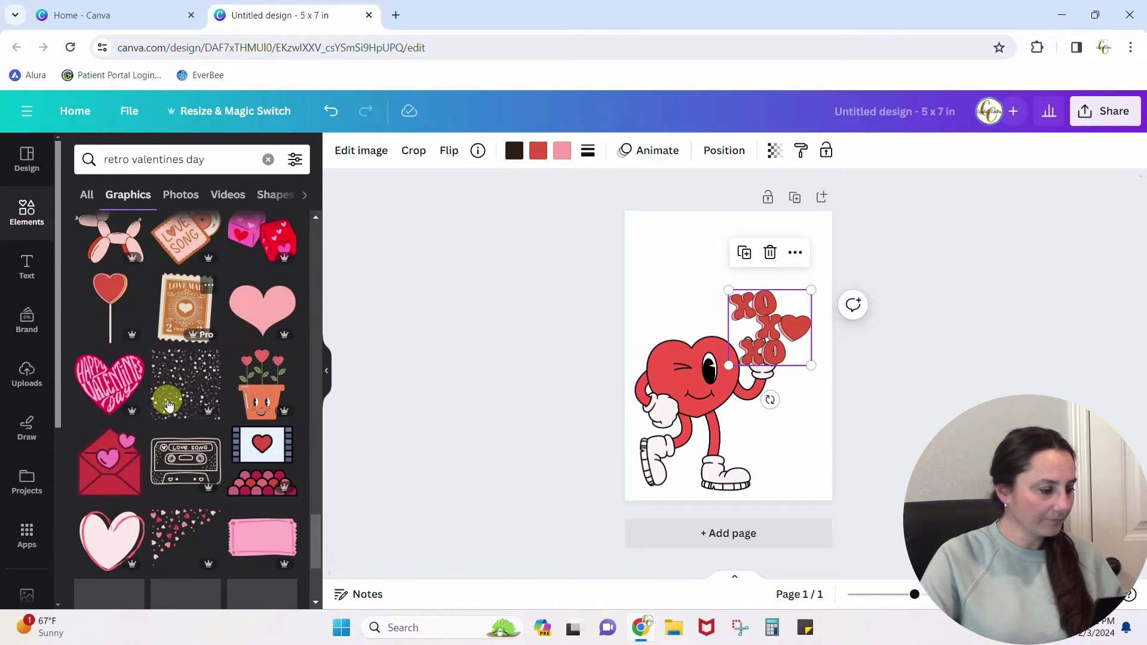
scroll(168, 405, "down", 4)
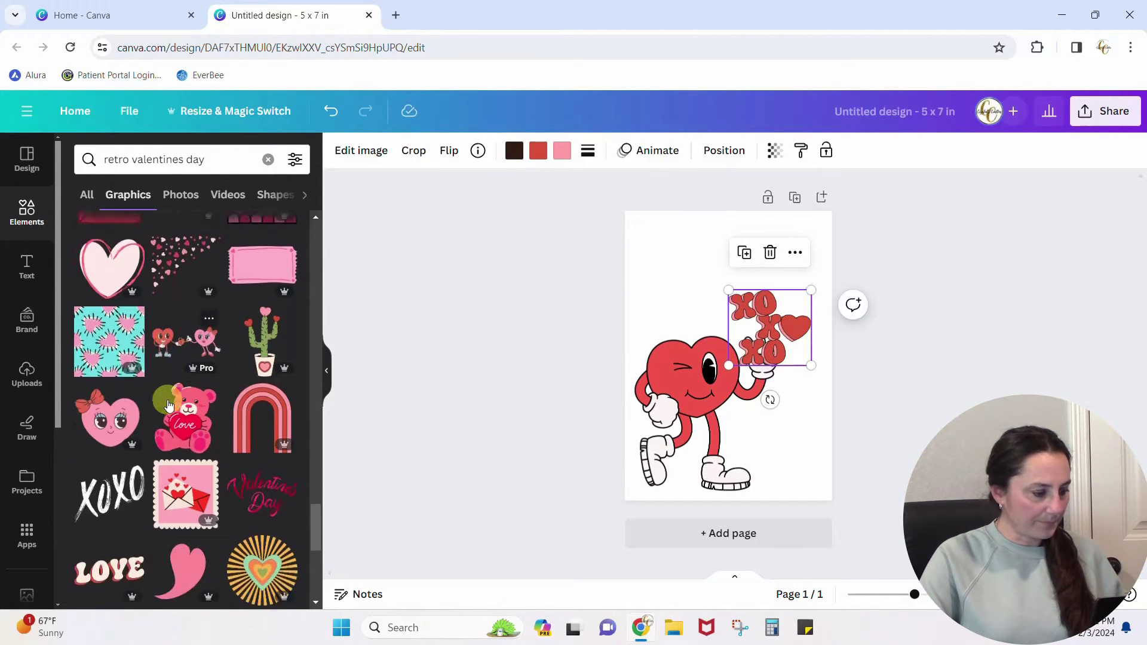
scroll(169, 405, "down", 5)
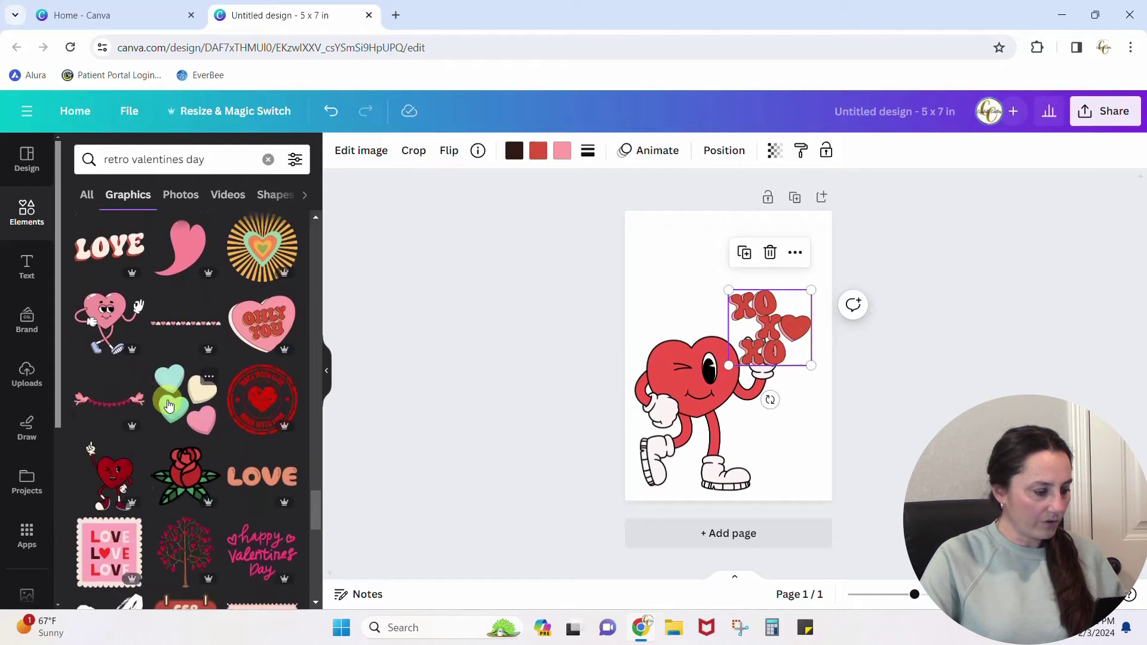
scroll(169, 405, "down", 5)
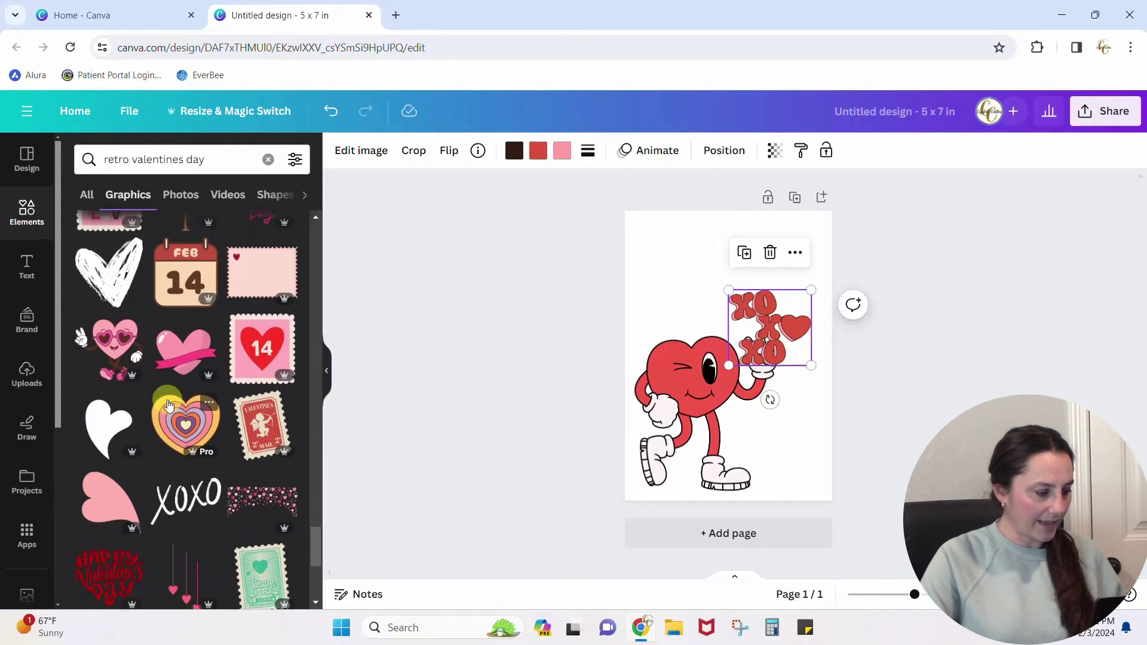
scroll(169, 405, "down", 3)
scroll(167, 402, "down", 4)
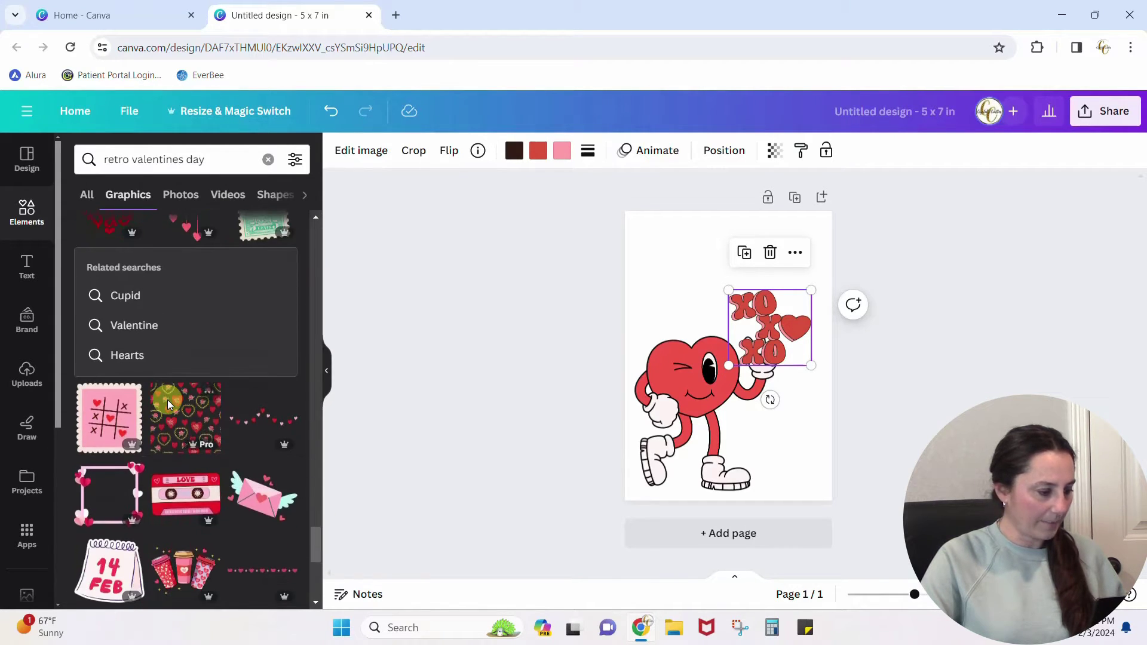
scroll(251, 310, "up", 5)
scroll(251, 309, "down", 1)
scroll(251, 309, "up", 2)
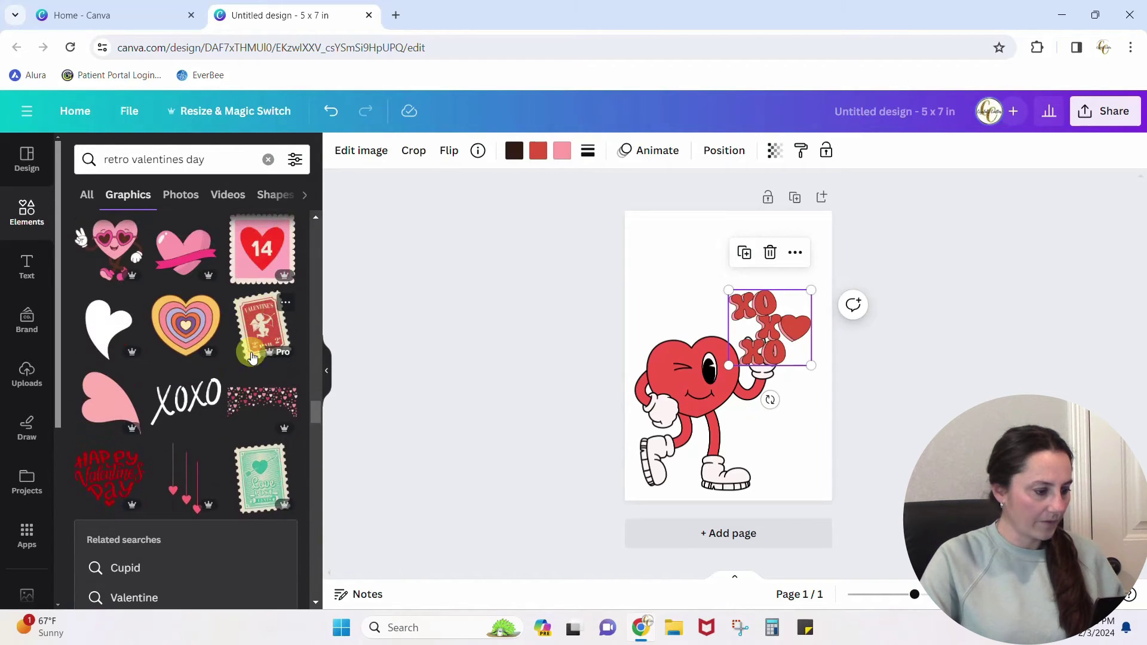
left_click_drag(255, 404, 719, 257)
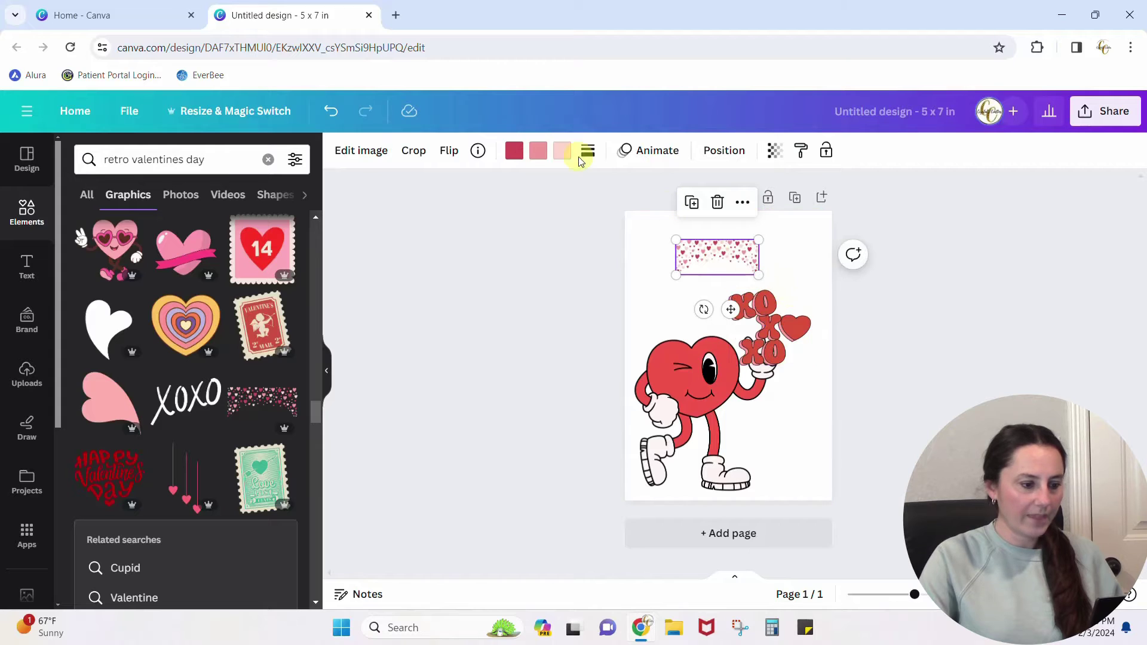
Enlarge the hearts border, anchor it top-left and stretch it across the card's top
left_click_drag(758, 276, 712, 242)
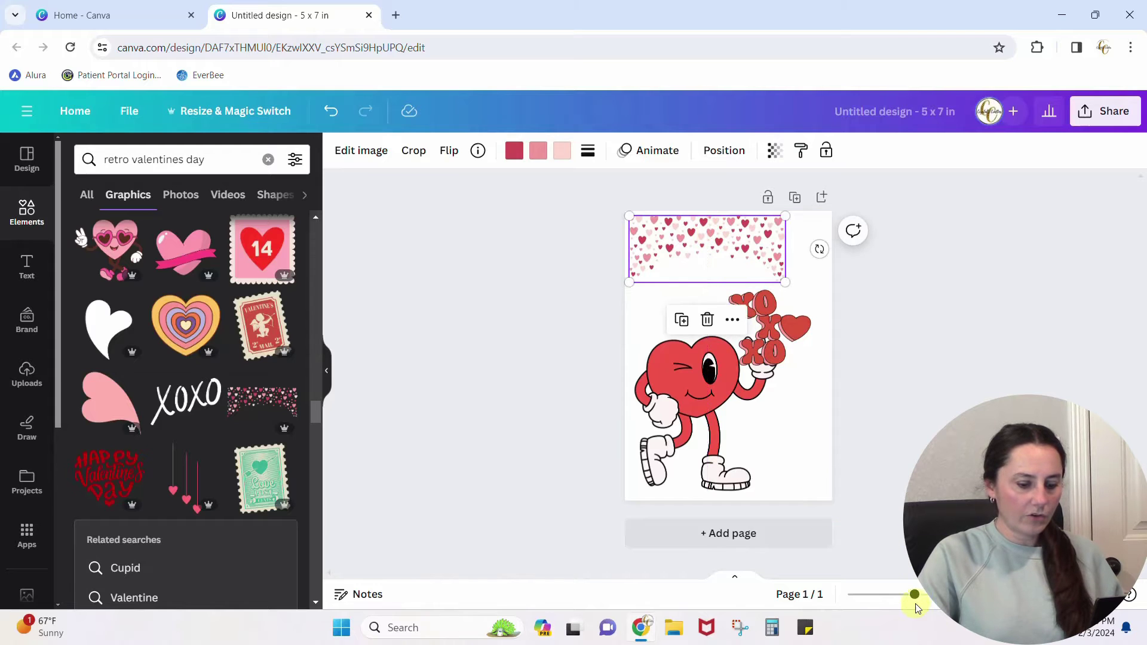
left_click_drag(913, 595, 947, 595)
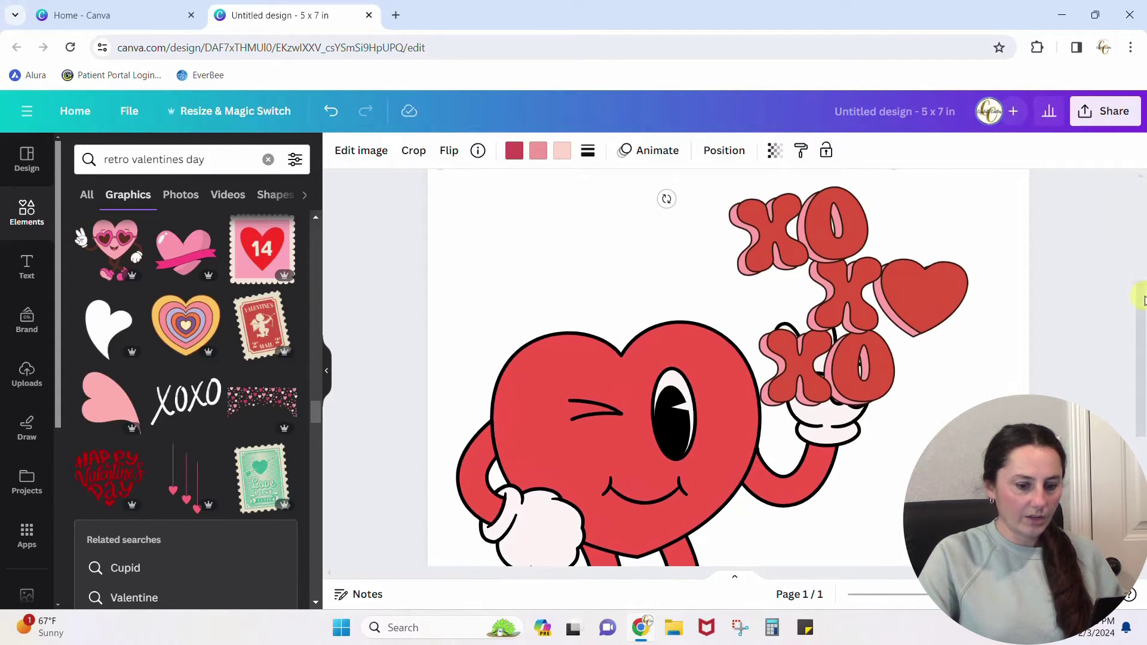
left_click_drag(1141, 298, 1137, 197)
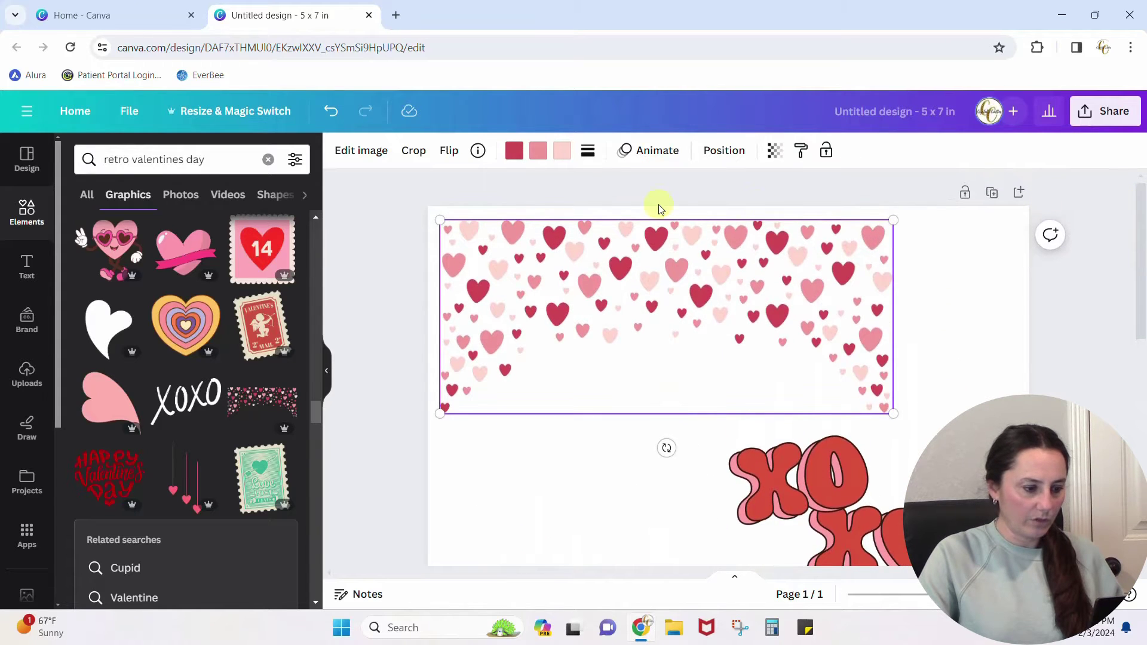
left_click_drag(512, 231, 506, 221)
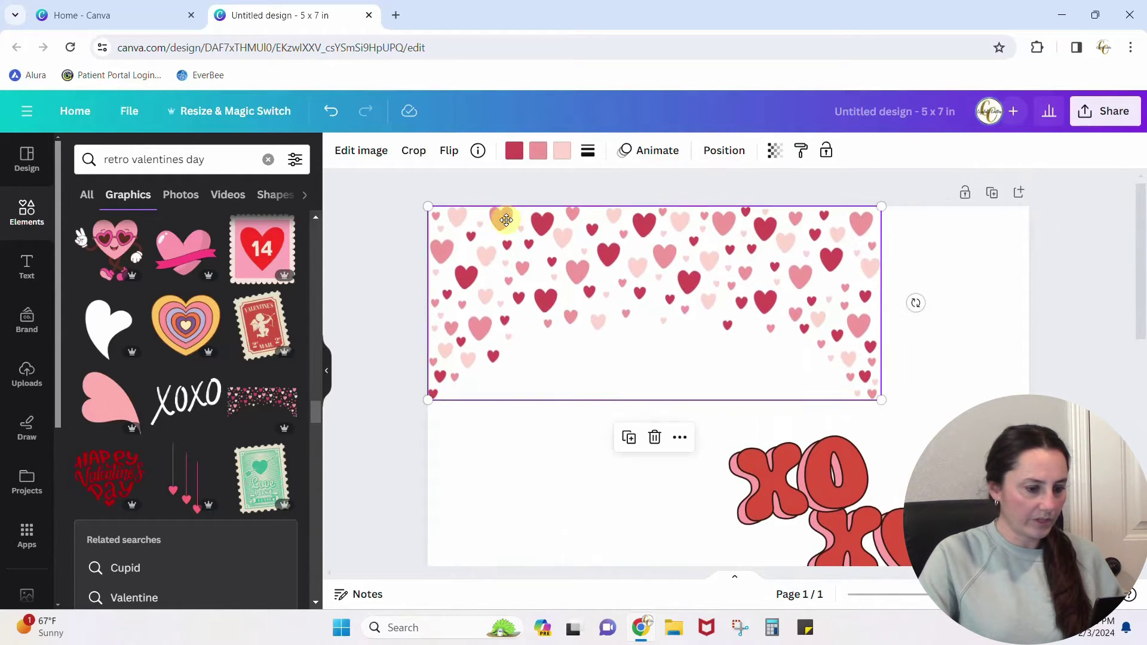
left_click_drag(882, 399, 1029, 462)
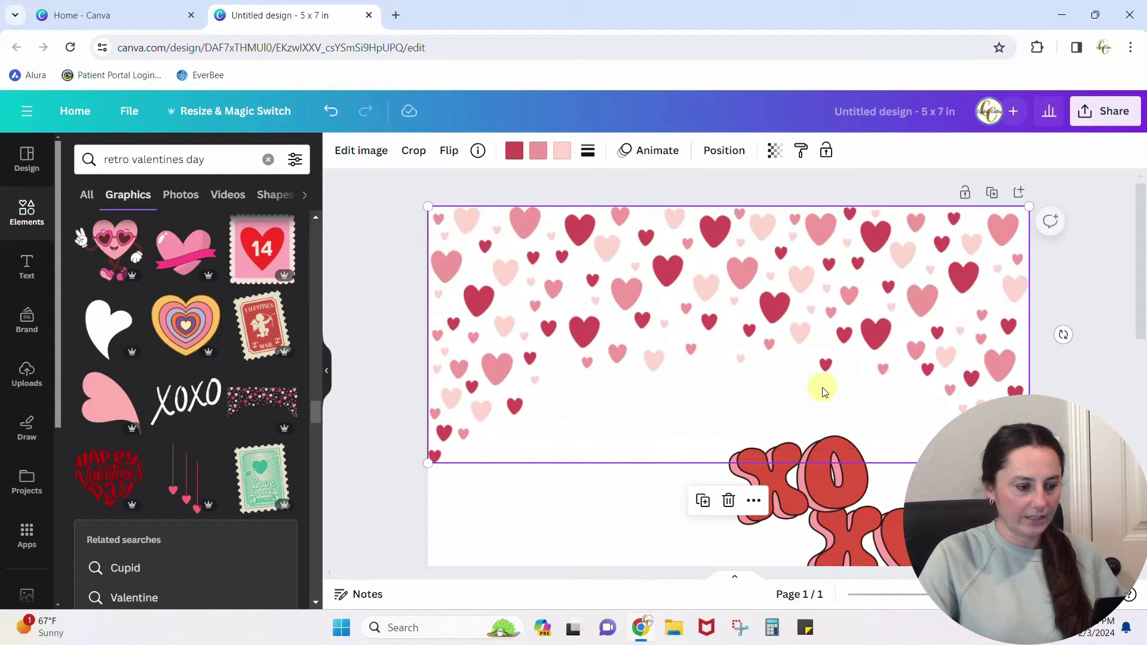
left_click(327, 374)
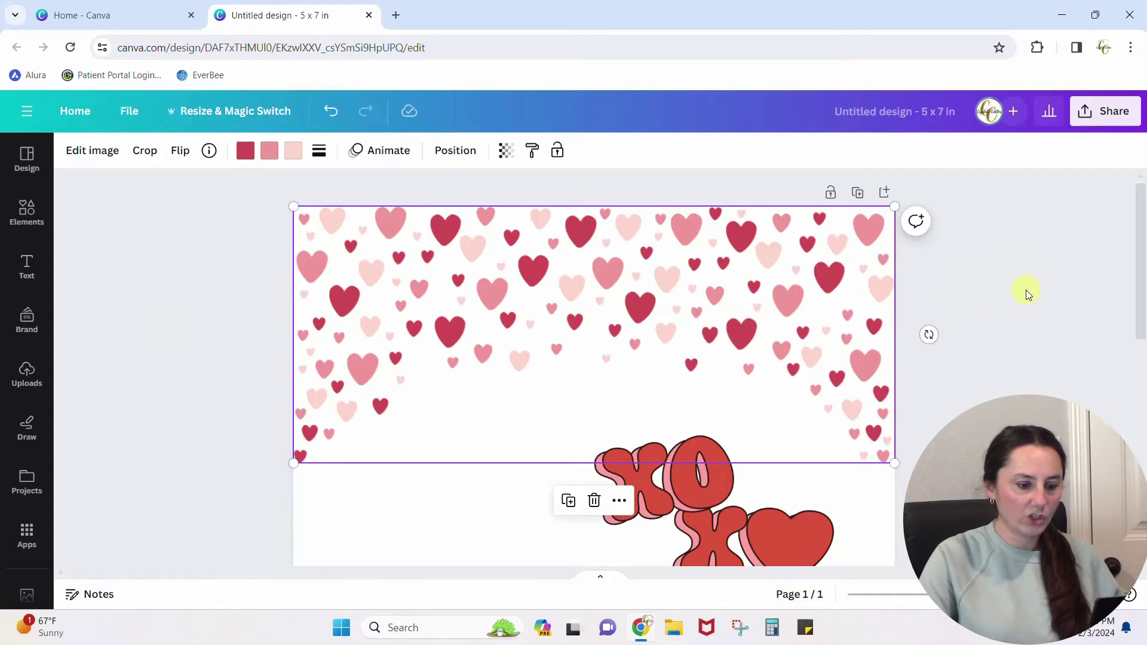
Recolour the XOXO graphic's red to #f25549 and move it down beside the heart's hand
scroll(1026, 289, "down", 4)
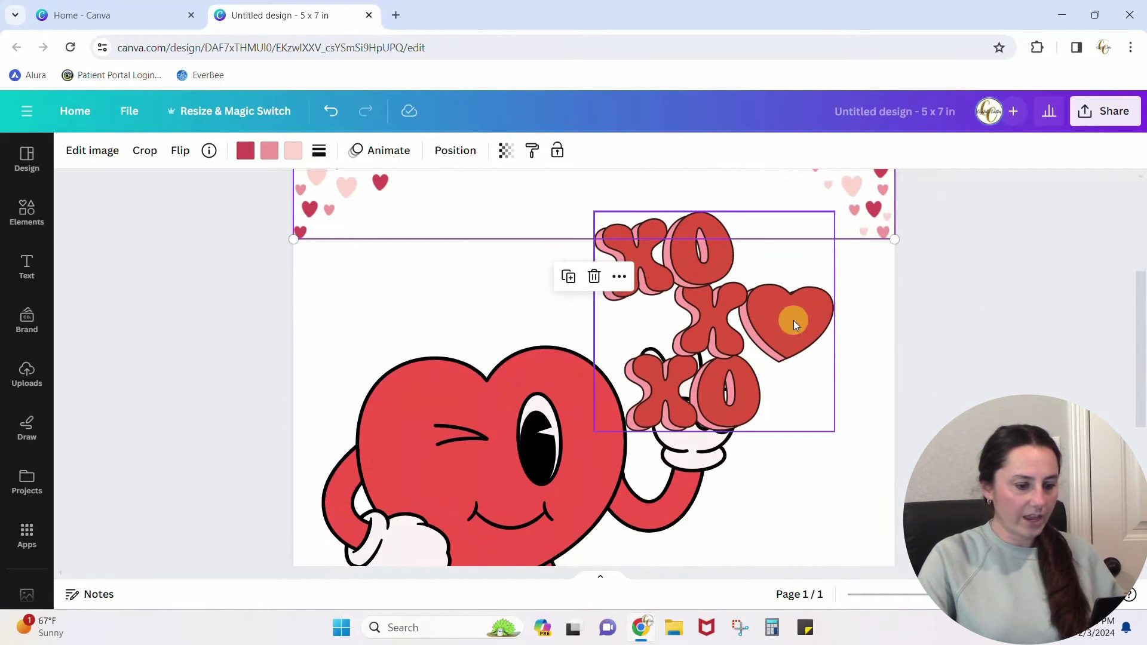
left_click_drag(793, 320, 822, 318)
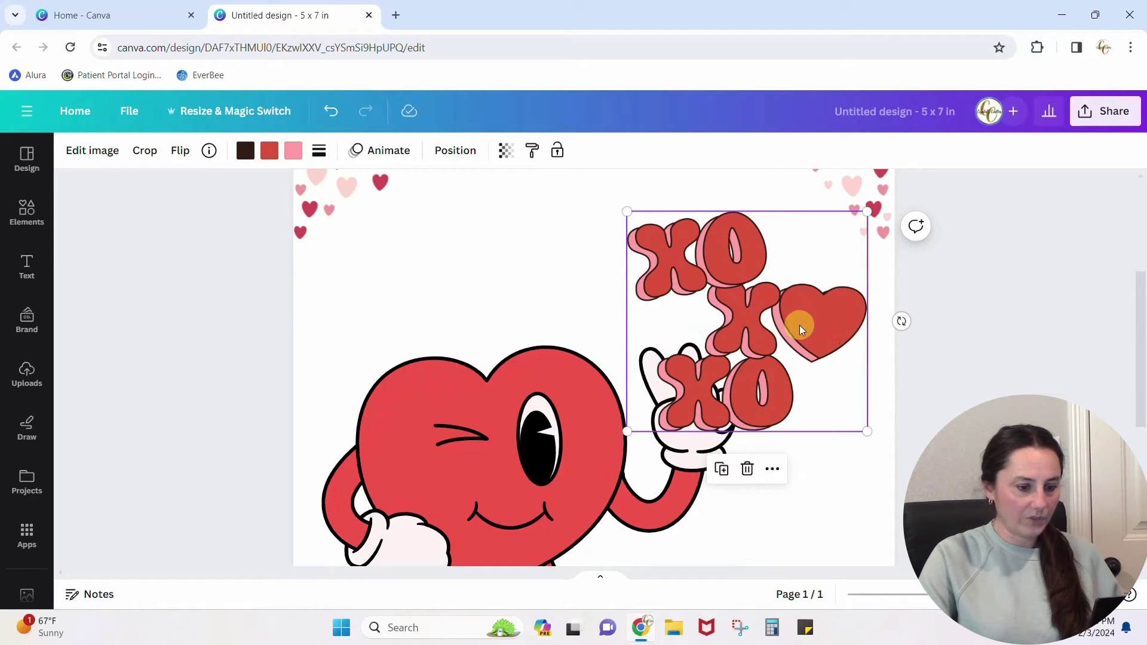
left_click(269, 153)
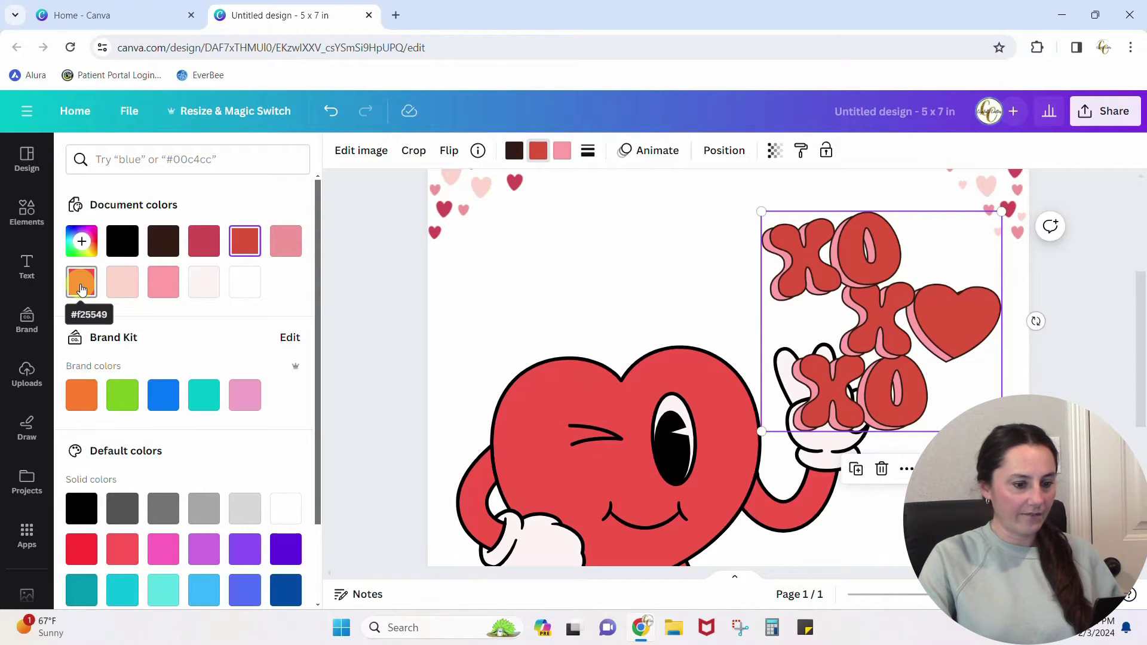
left_click(81, 290)
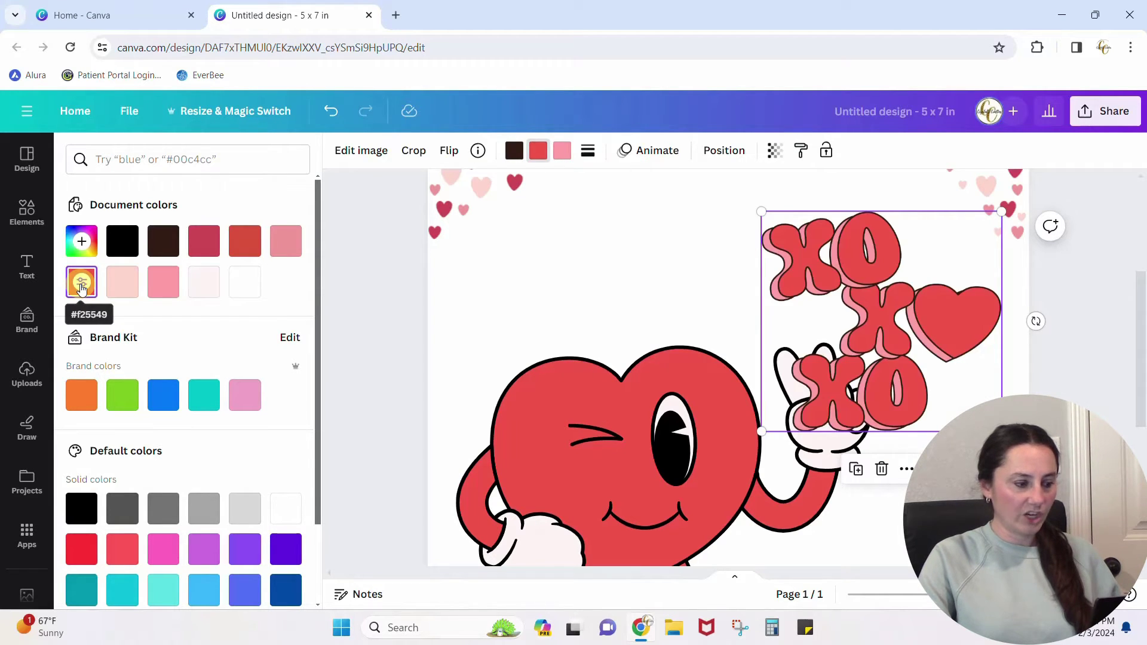
mouse_move(922, 300)
left_mouse_down()
mouse_move(917, 332)
mouse_move(706, 419)
mouse_move(870, 332)
mouse_move(925, 319)
left_mouse_up()
scroll(934, 362, "up", 4)
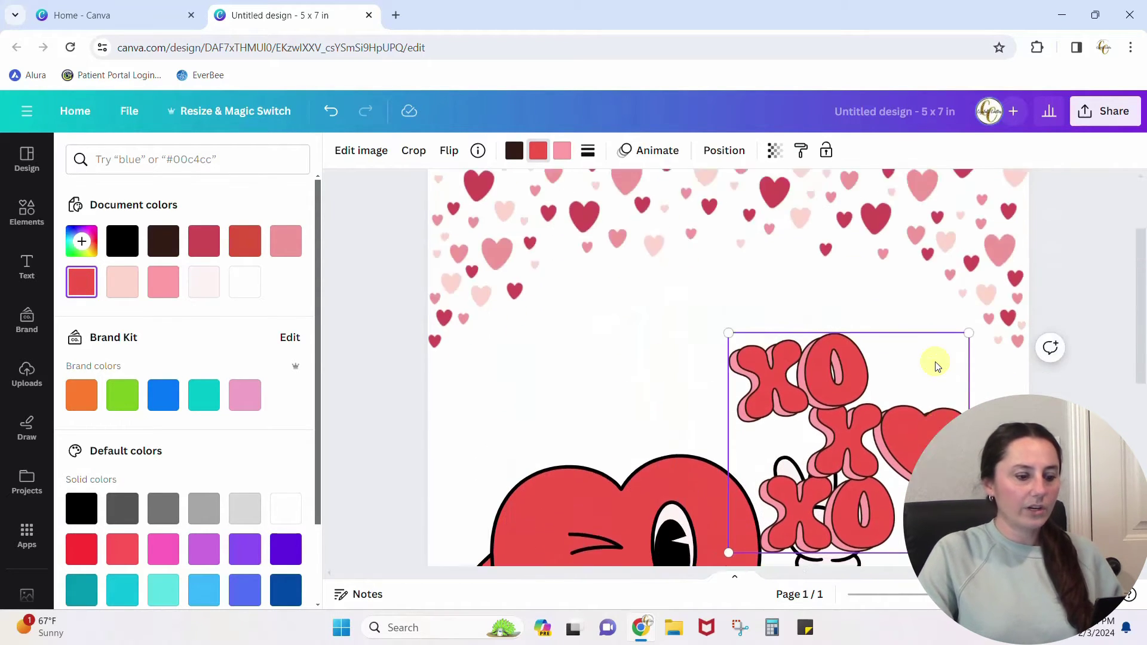
Change the border's crimson, pink and pale hearts to #f25549, #ff9ea4 and #d04854
left_click(726, 229)
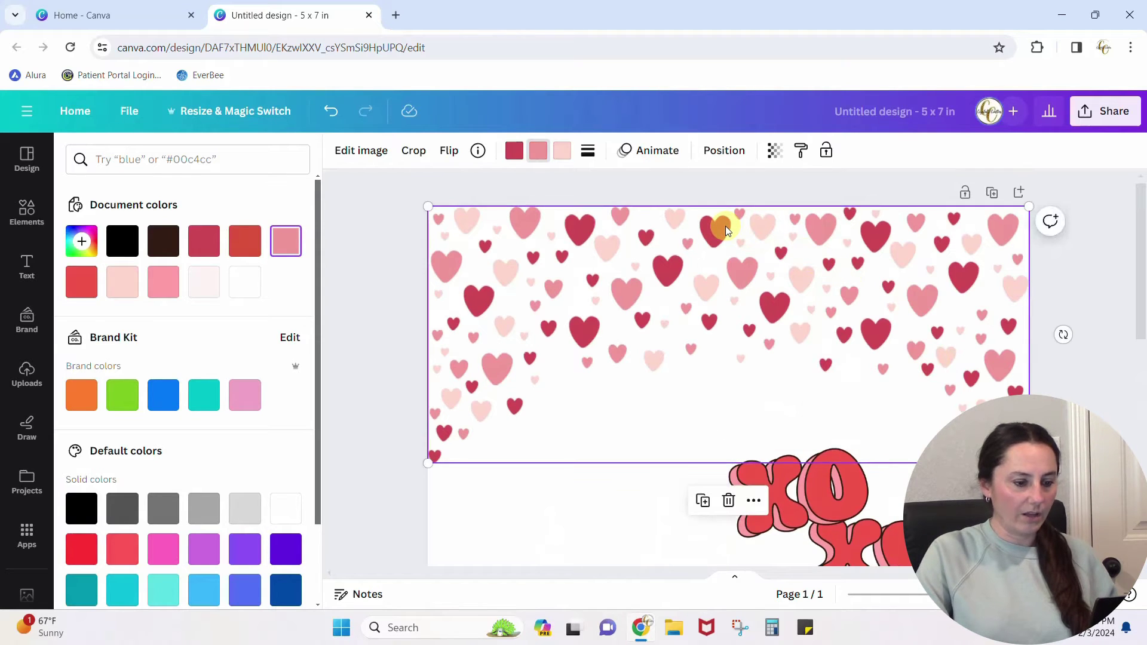
left_click(513, 152)
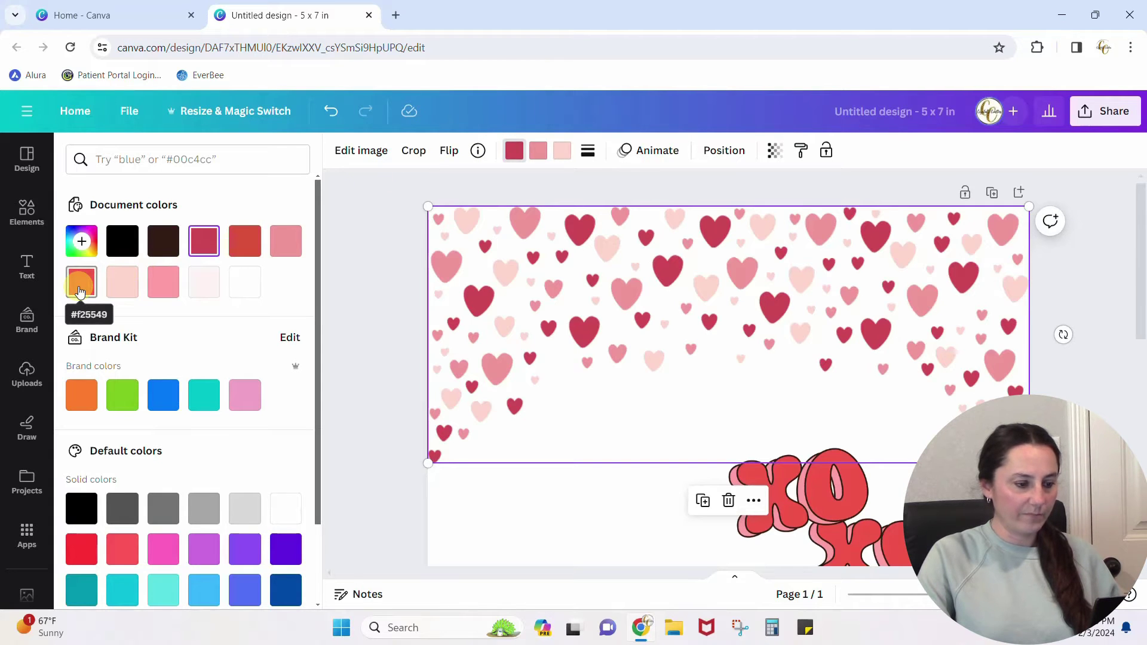
left_click(81, 289)
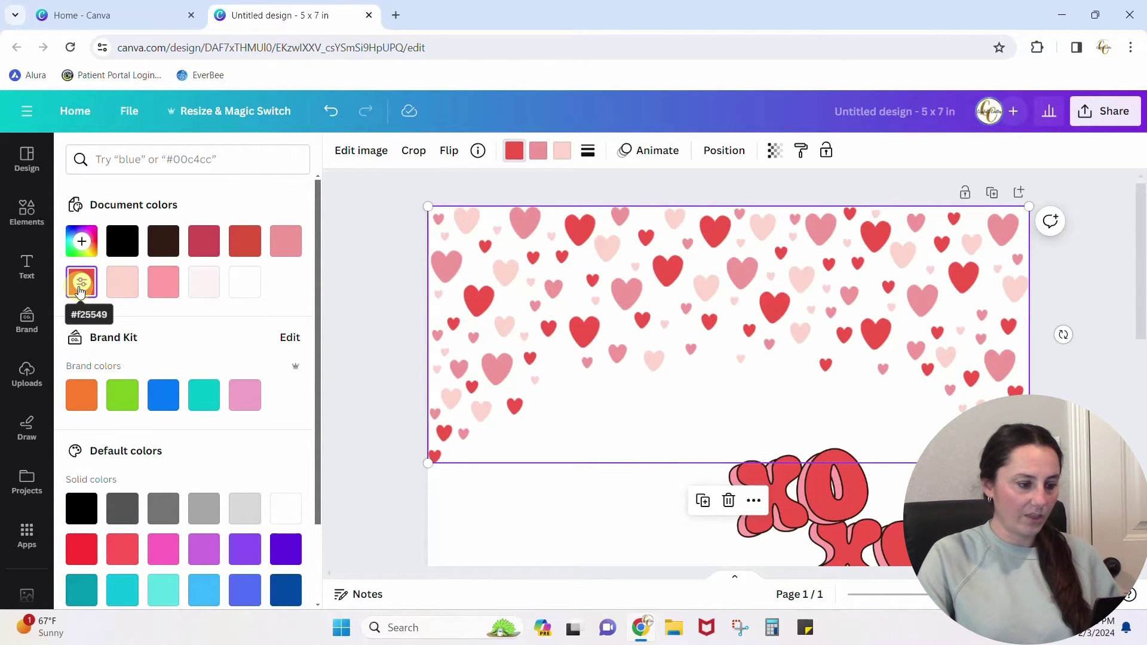
left_click(542, 155)
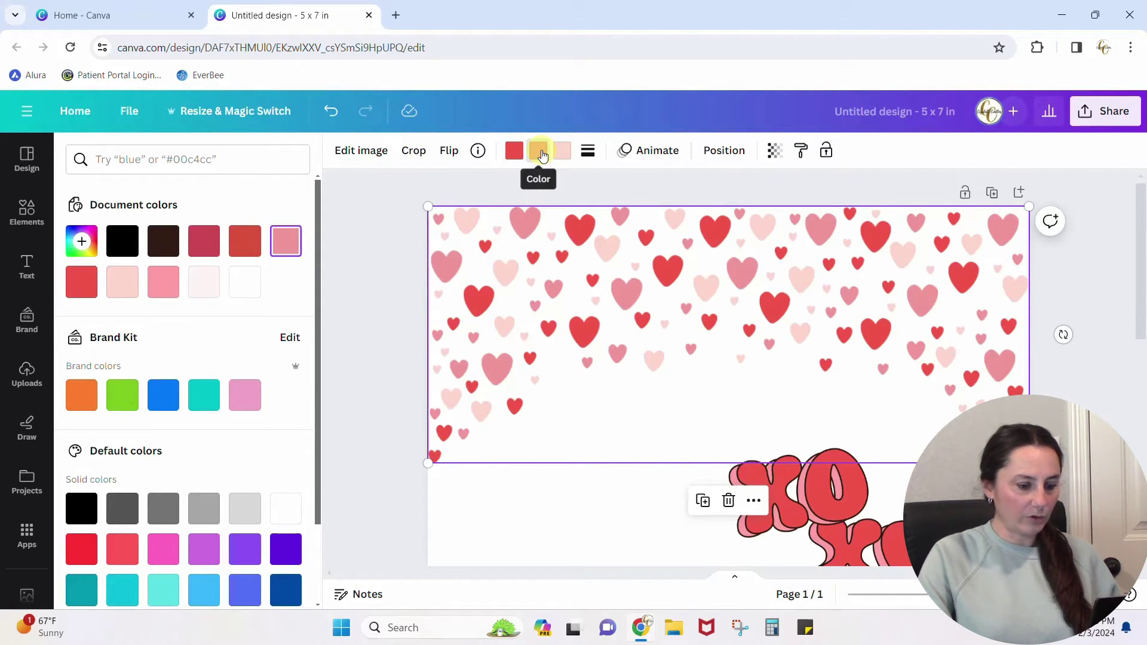
left_click(833, 493)
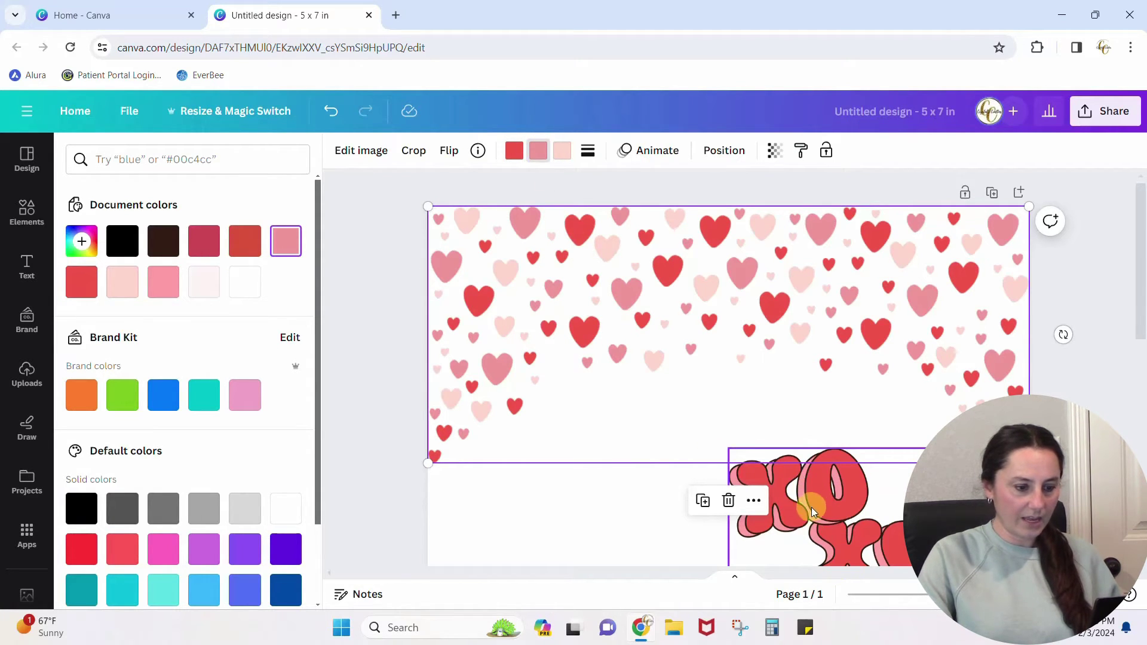
left_click(164, 284)
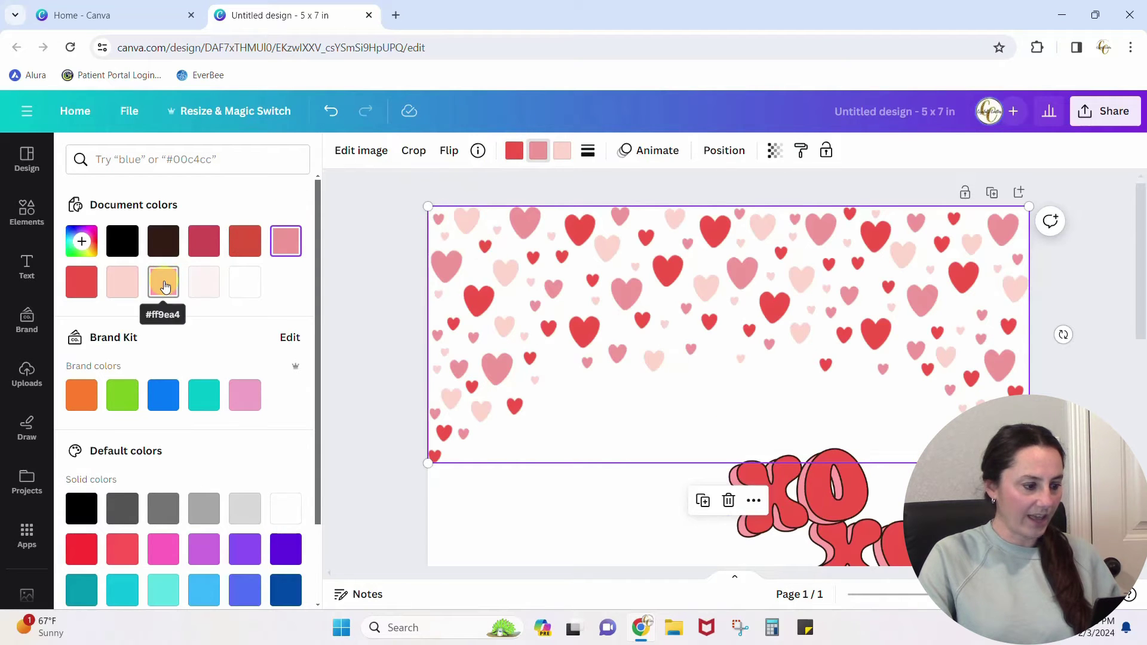
left_click(165, 289)
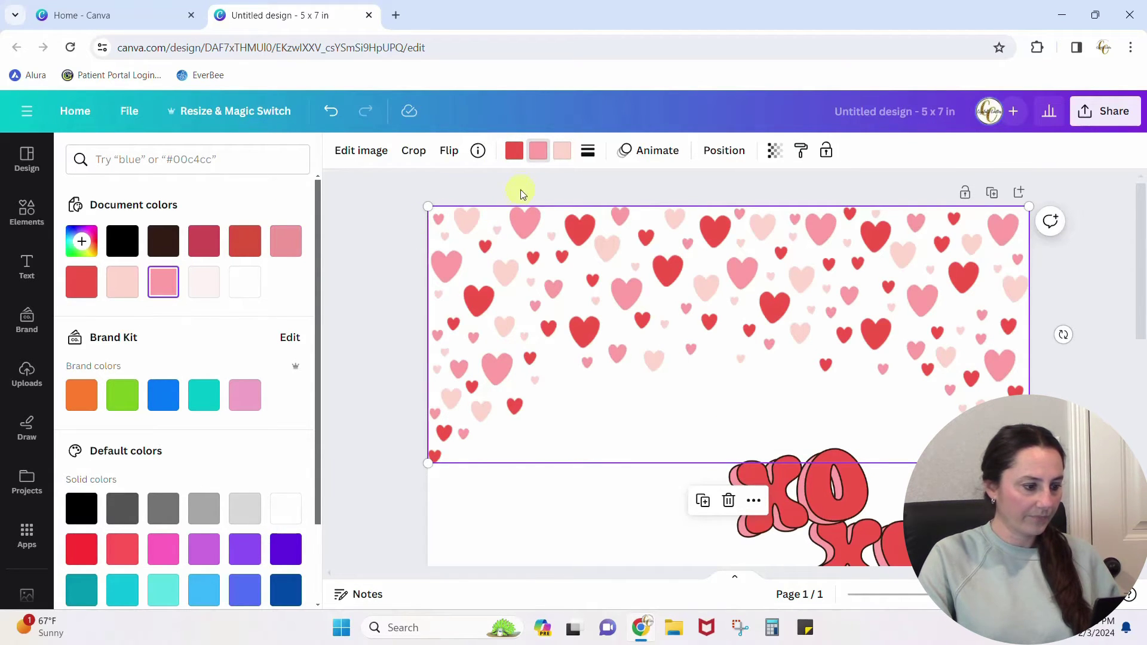
left_click(562, 151)
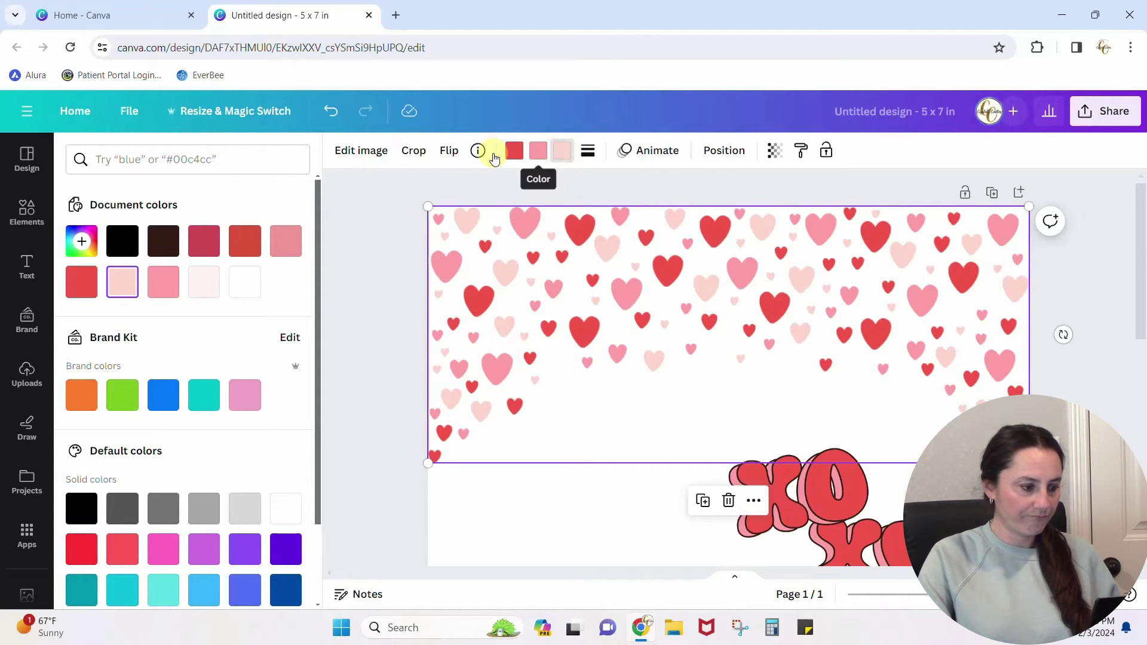
left_click(201, 244)
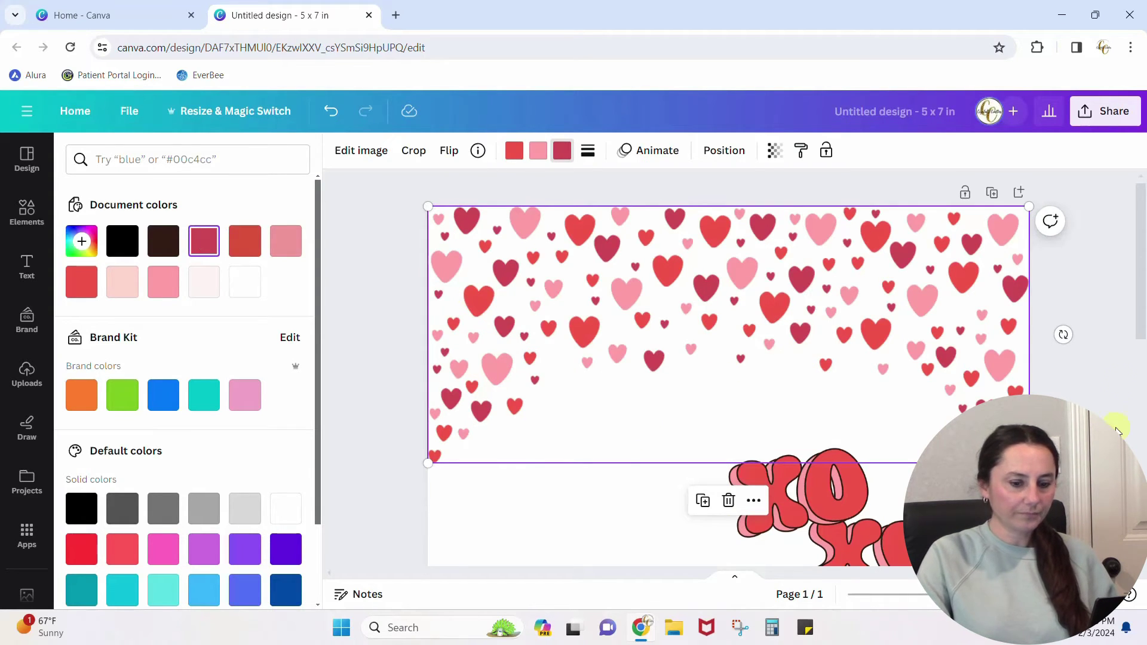
Tilt the XOXO graphic about 30° clockwise and shrink it under the border's right edge
left_click(932, 599)
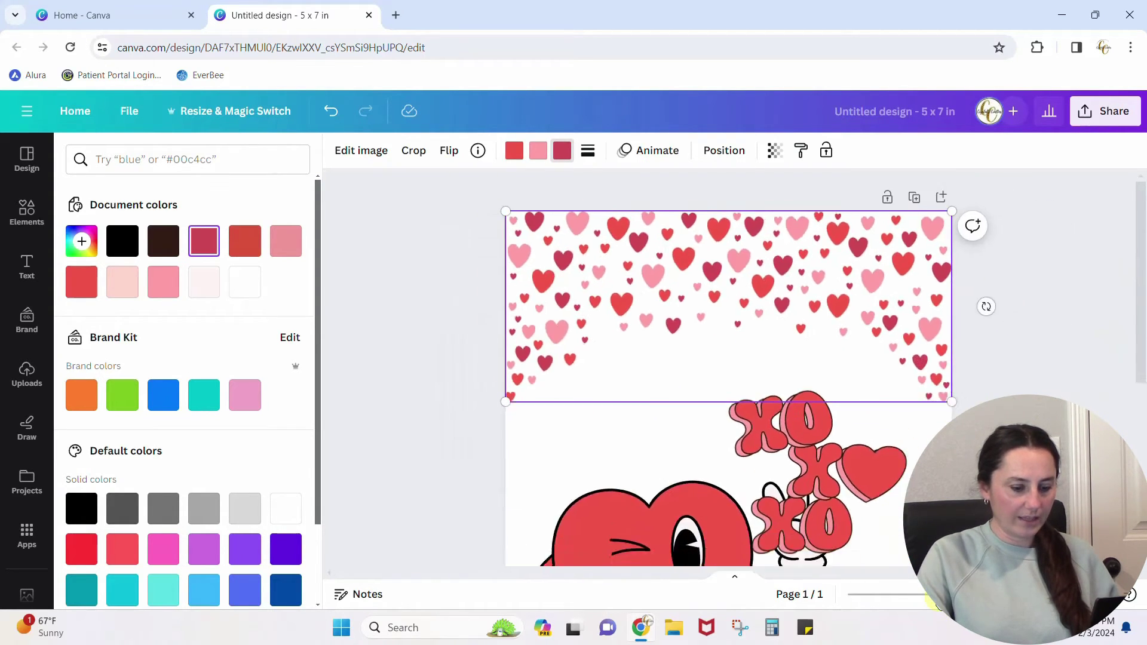
key("Escape")
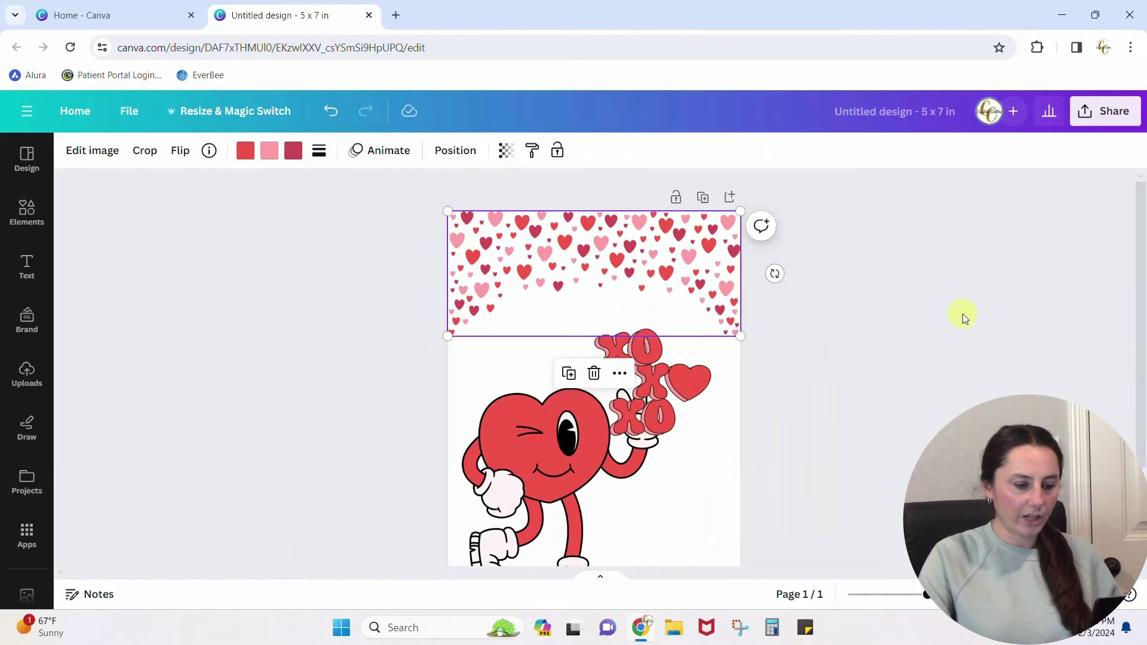
left_click(697, 382)
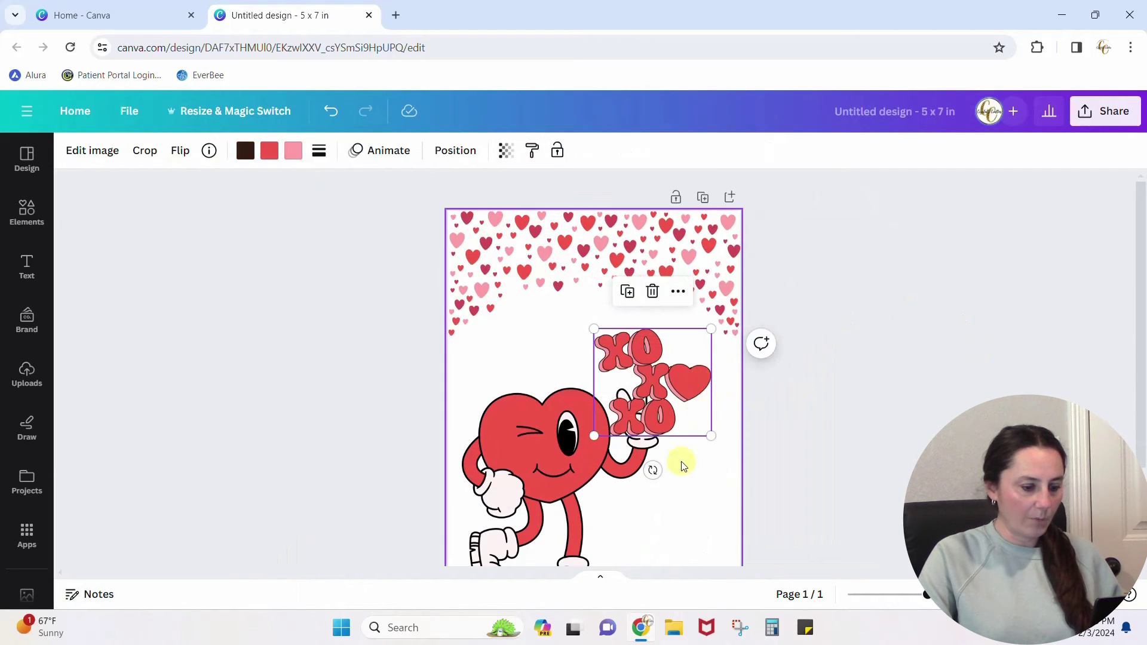
left_click_drag(653, 469, 690, 460)
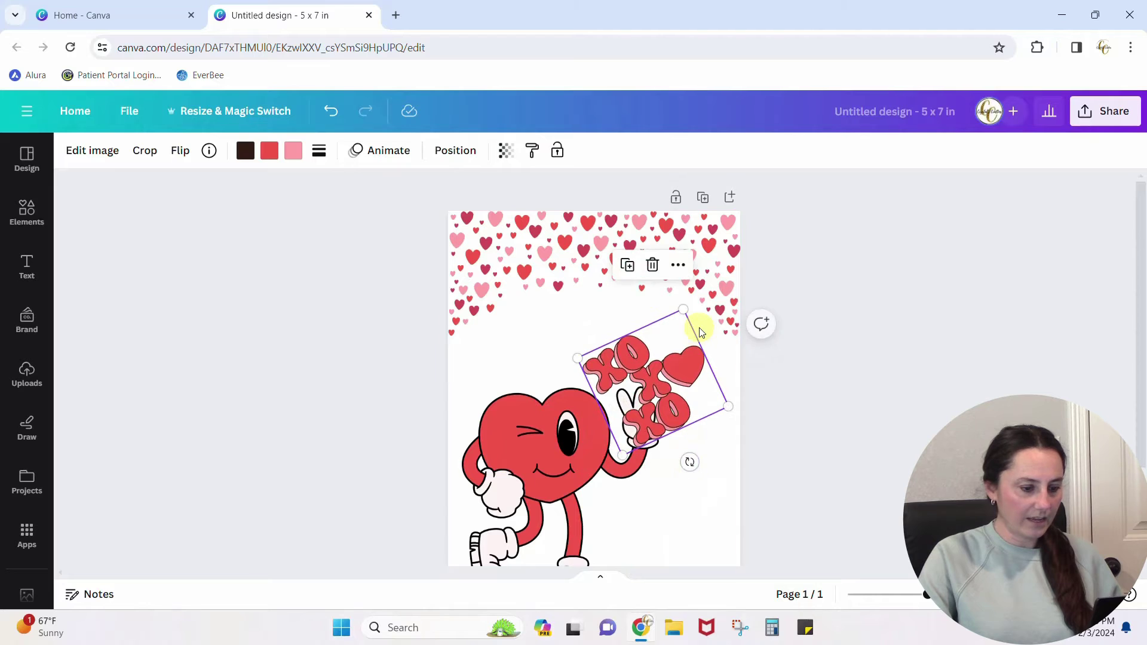
left_click_drag(681, 302, 690, 333)
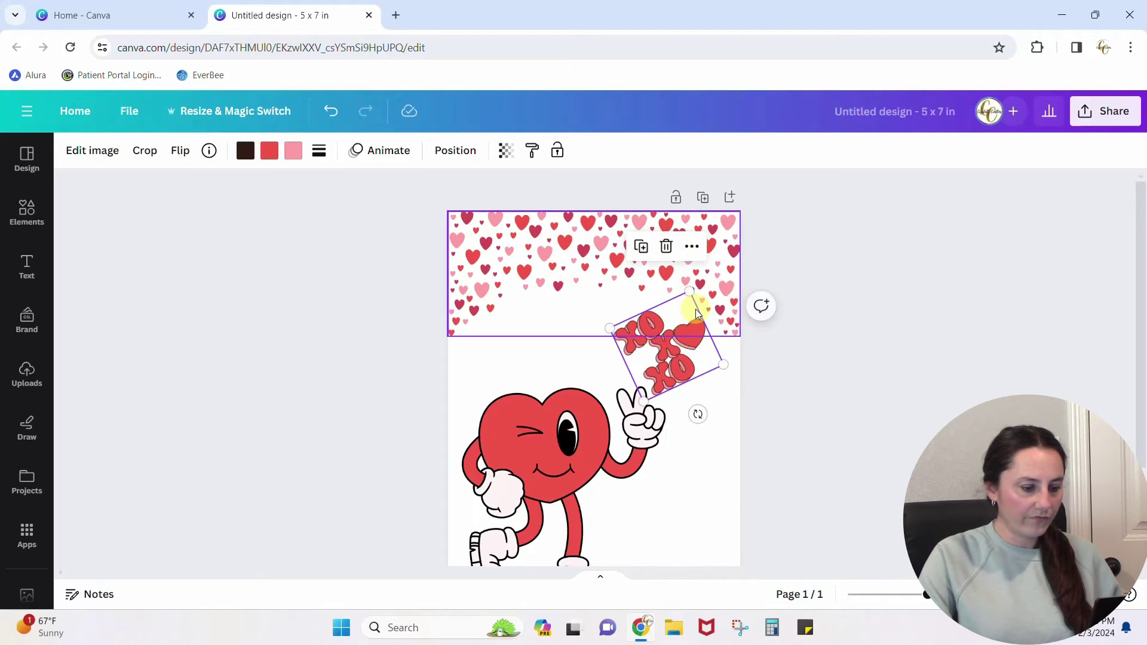
left_click(908, 345)
scroll(908, 345, "down", 1)
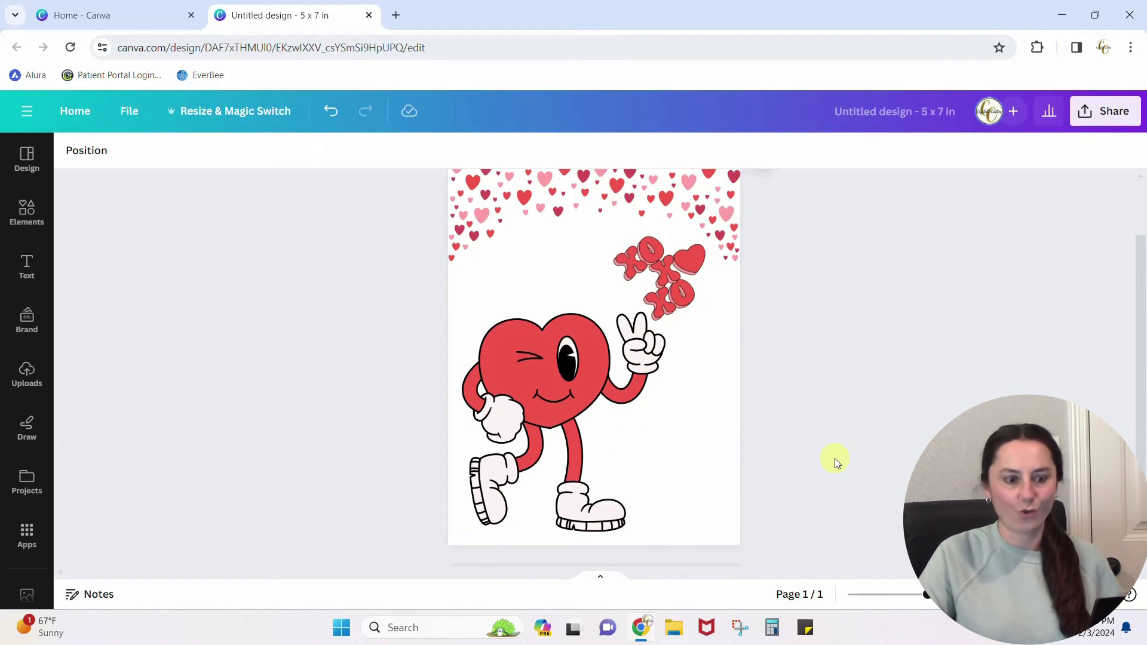
Open the Draw tools and try the highlighter, red marker and eraser, ending on the blue pen
left_click_drag(926, 595, 950, 595)
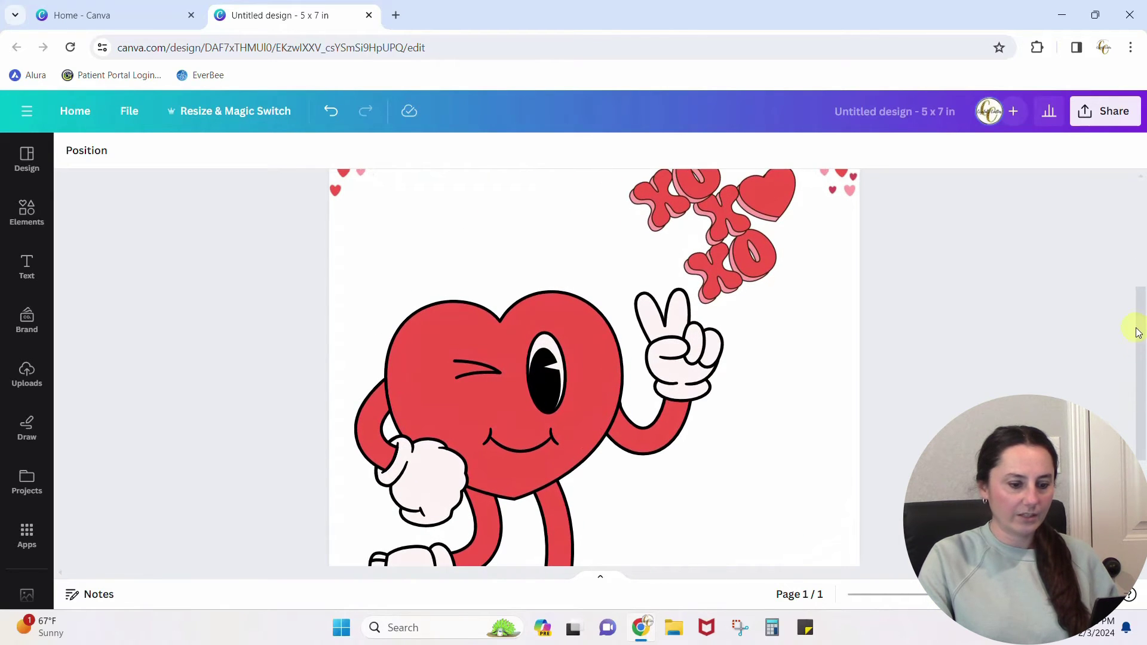
left_click_drag(1134, 328, 1139, 399)
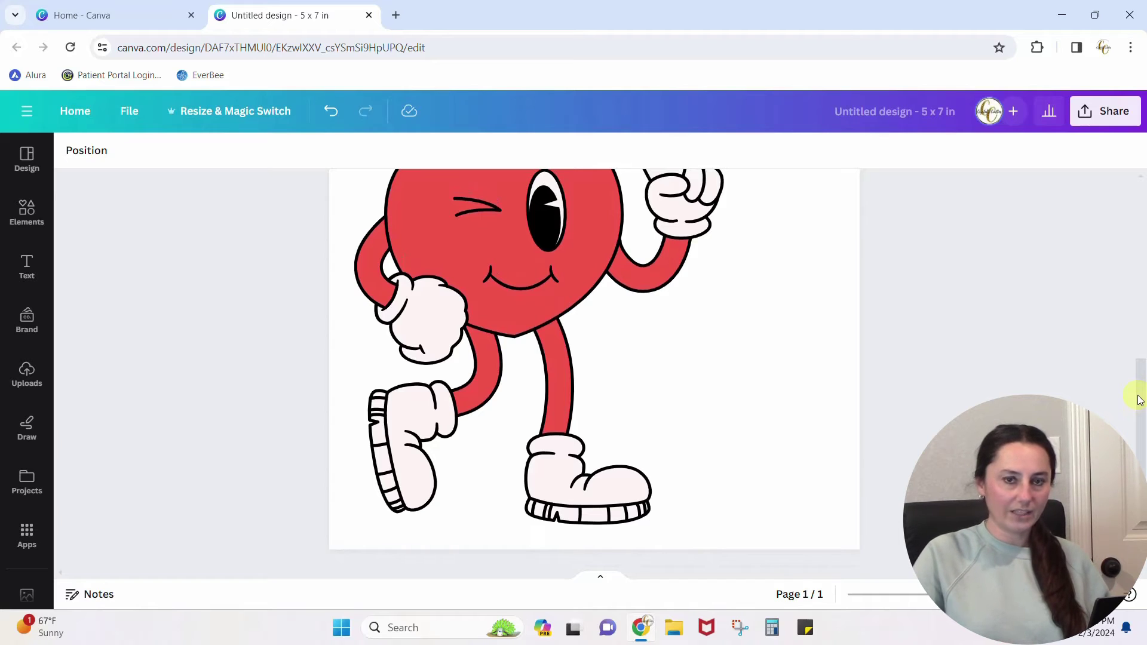
left_click(29, 438)
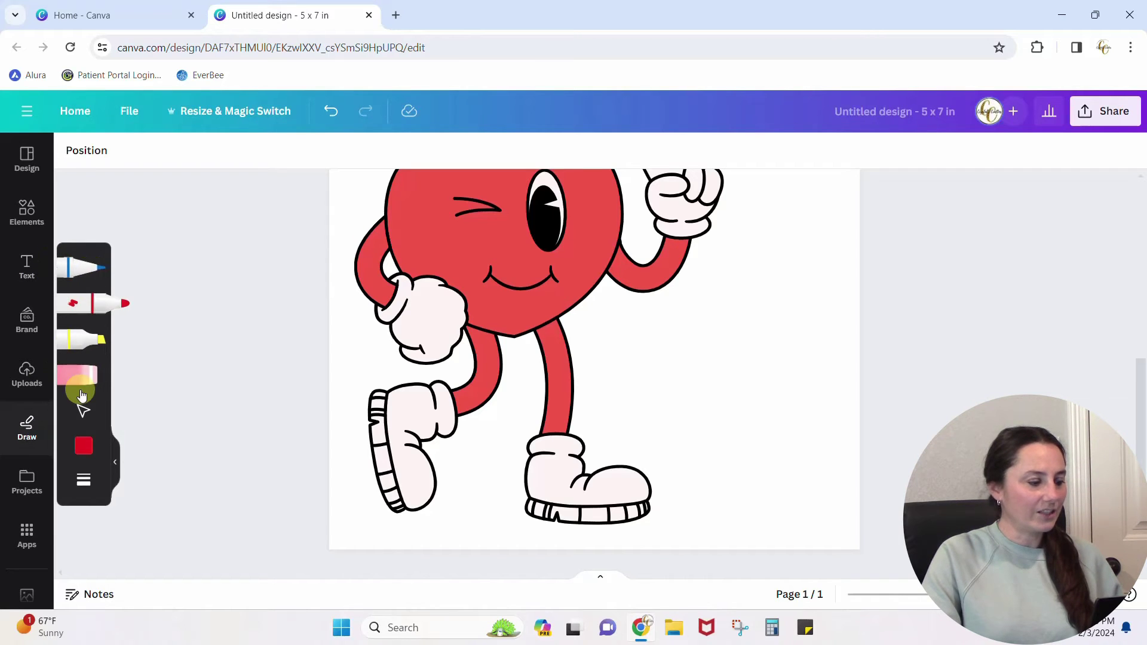
left_click(84, 274)
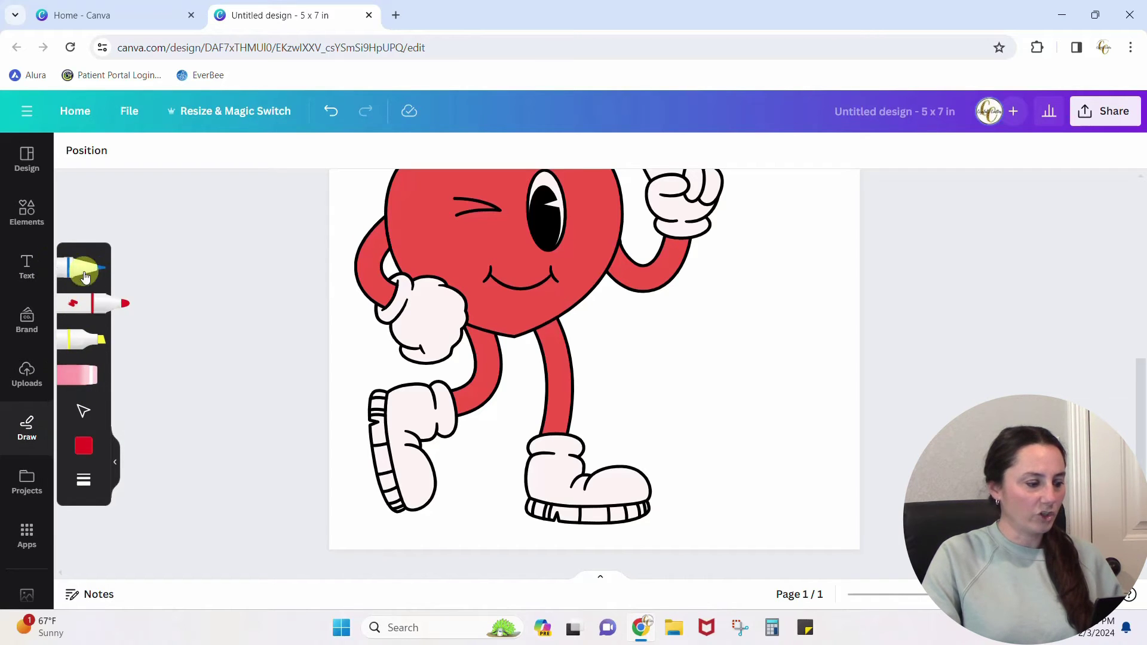
left_click(79, 344)
left_click(84, 312)
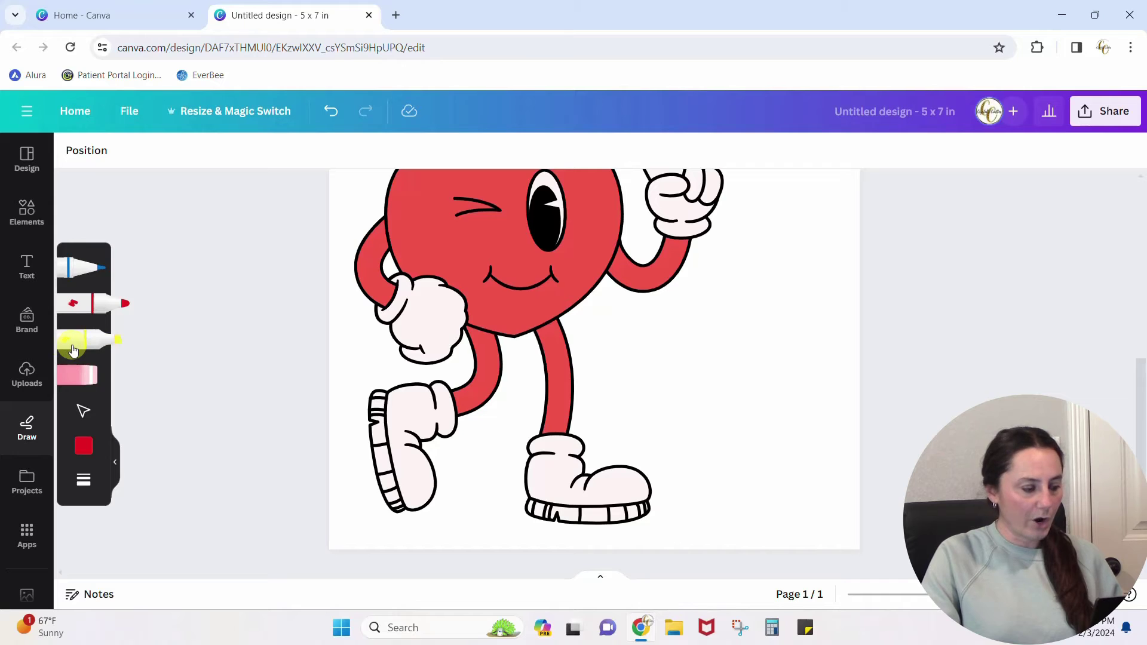
left_click(76, 374)
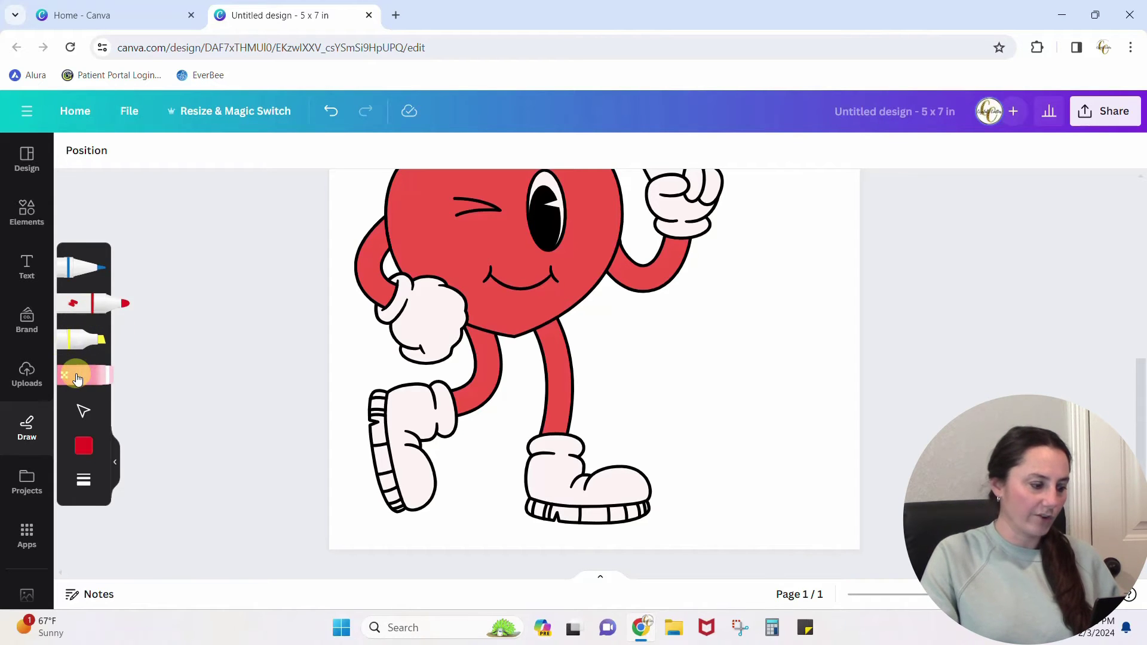
left_click(84, 268)
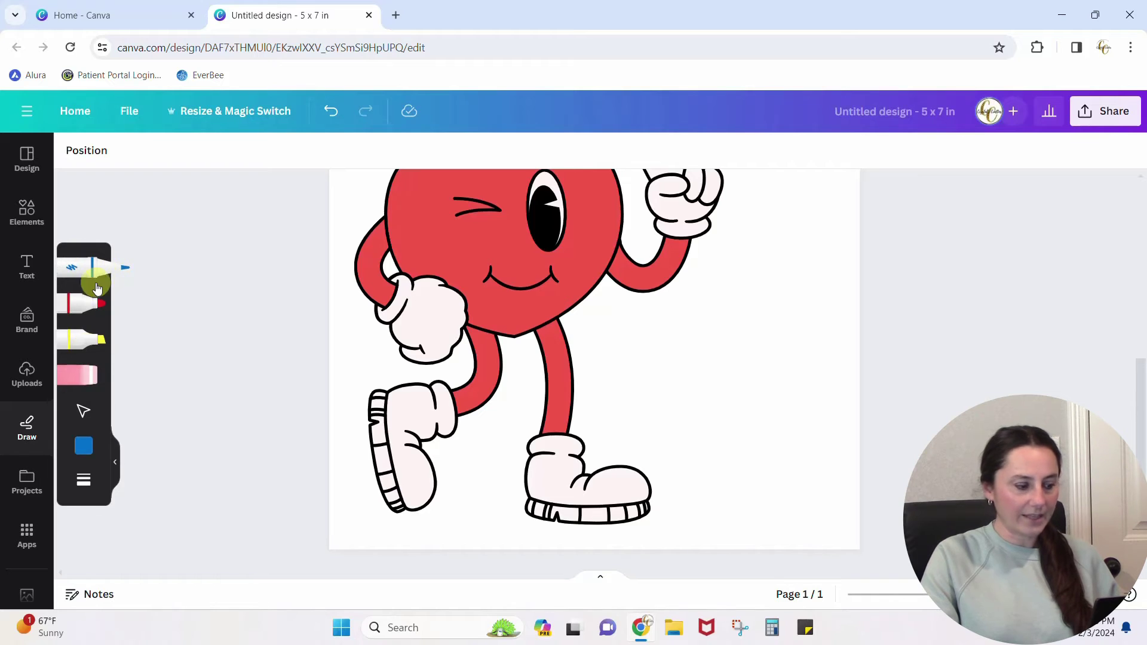
left_click(83, 441)
Set the drawing pen to black with weight 2 and transparency 100
left_click(83, 449)
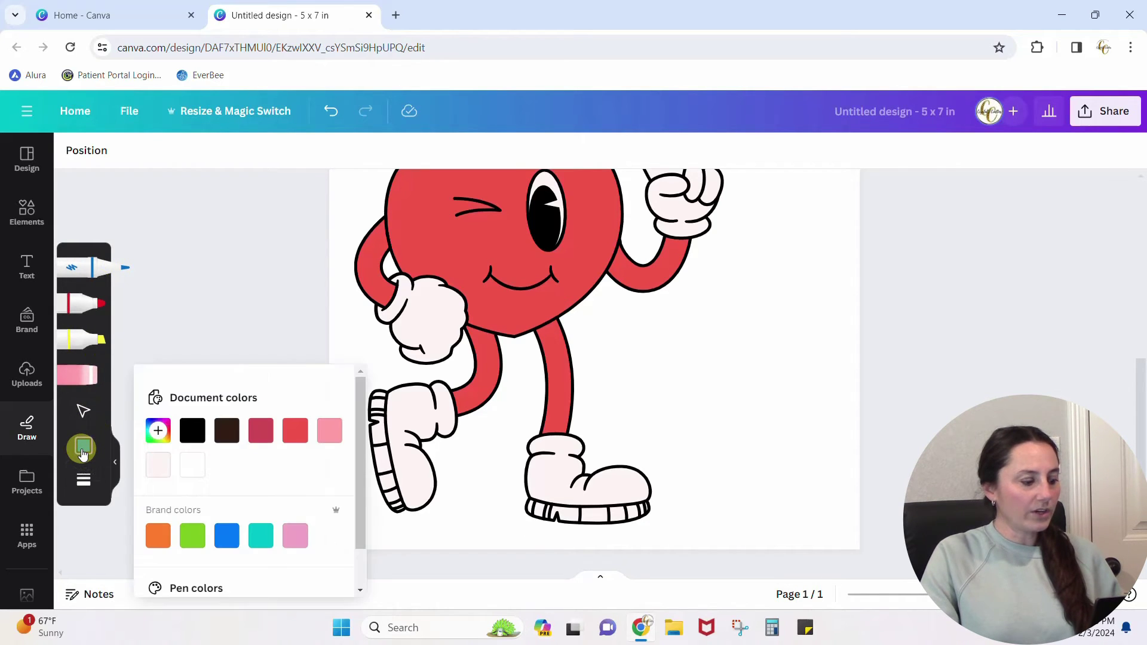
left_click(192, 431)
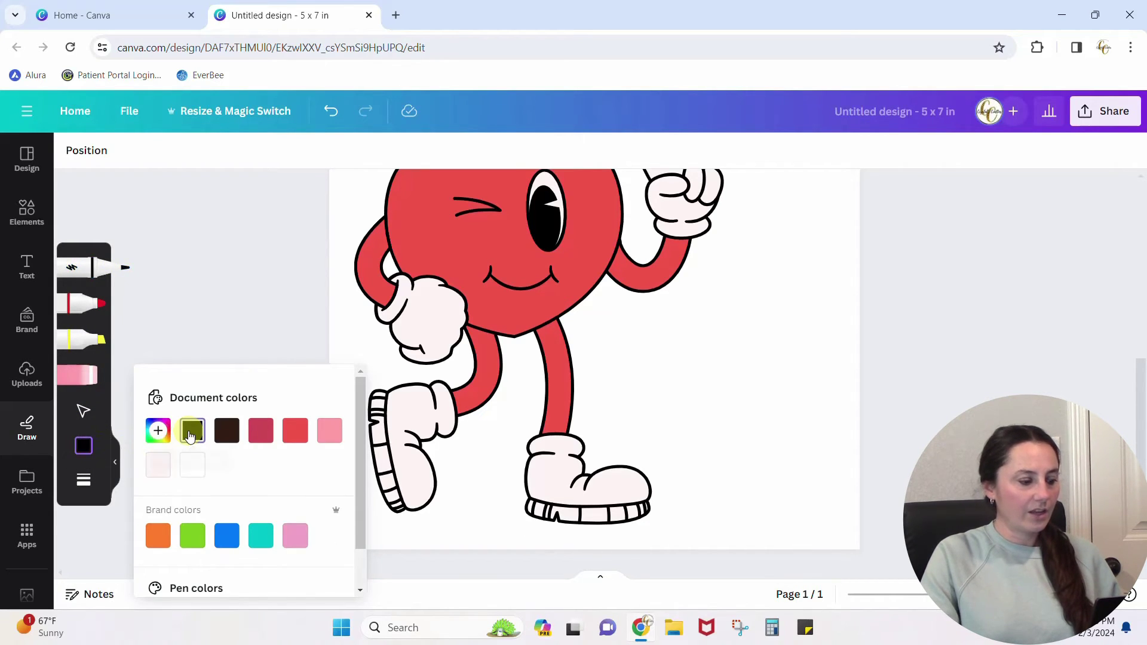
left_click(83, 483)
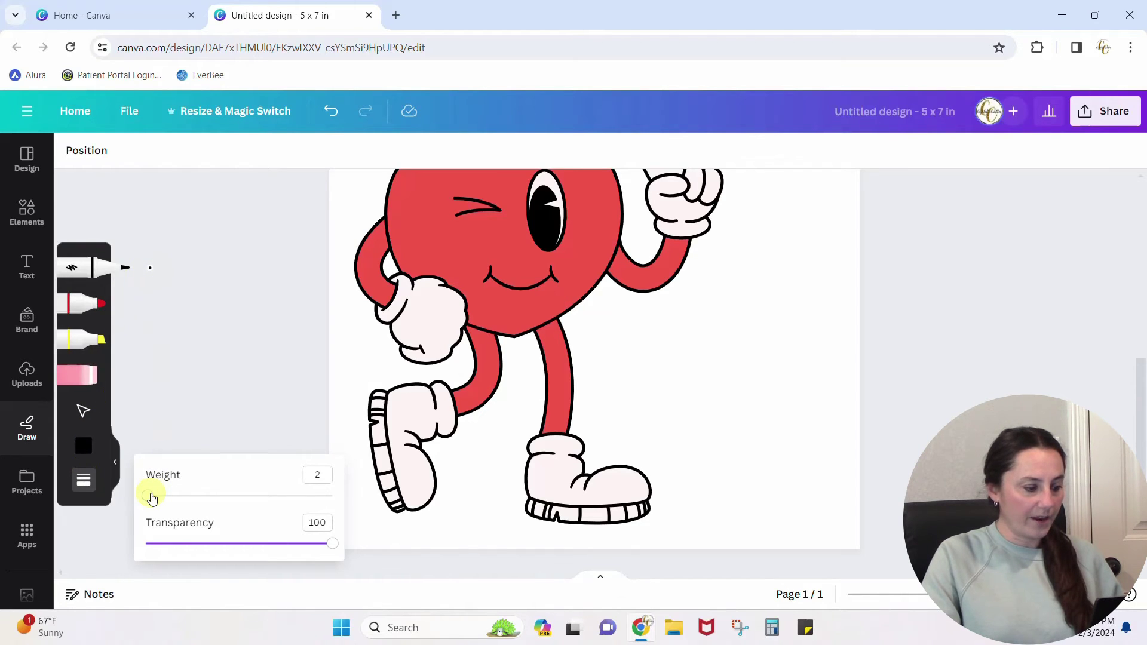
mouse_move(149, 495)
left_mouse_down()
mouse_move(175, 496)
mouse_move(148, 497)
left_mouse_up()
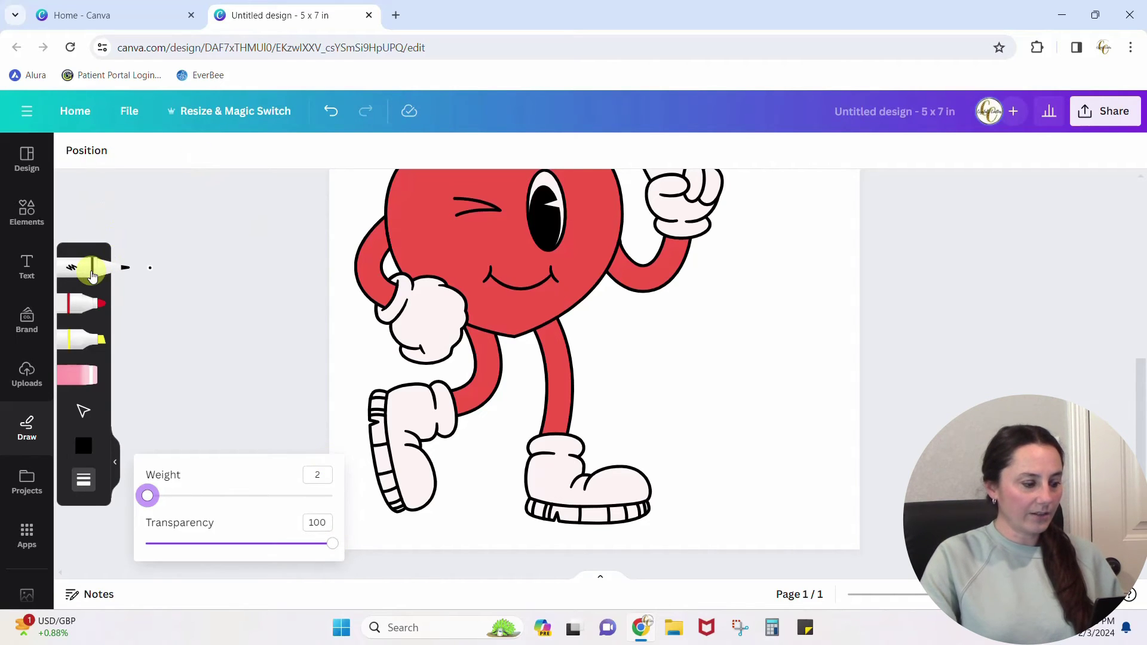
left_click(88, 385)
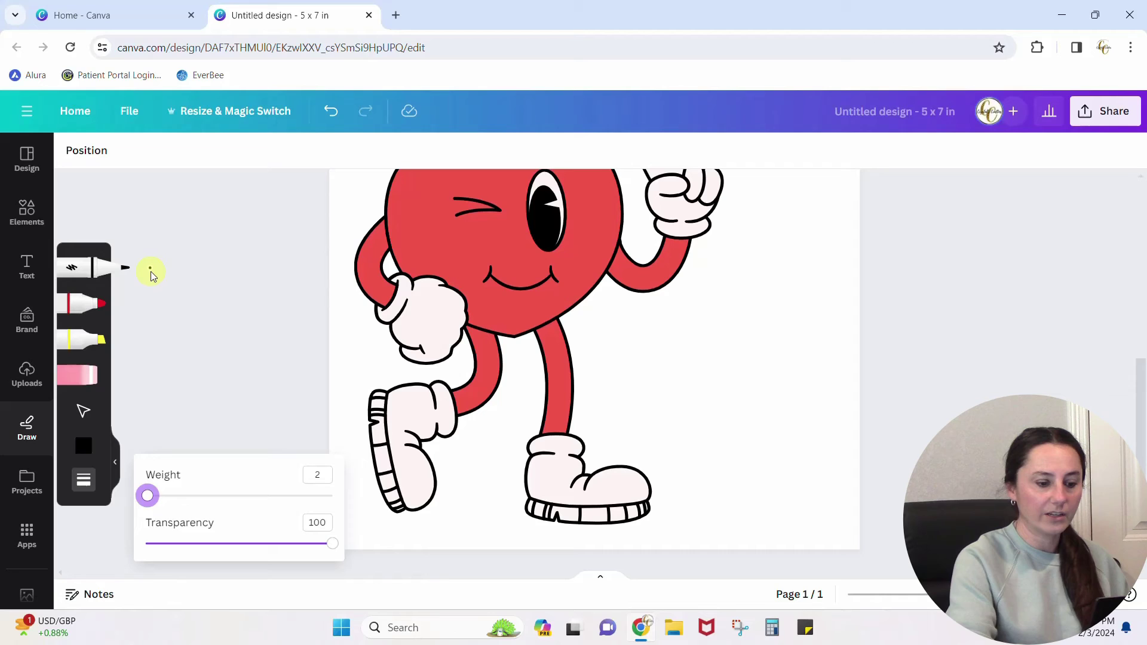
Handwrite 'Love you mom' in black to the right of the heart character
mouse_move(614, 310)
left_mouse_down()
mouse_move(614, 349)
mouse_move(637, 366)
mouse_move(654, 367)
mouse_move(653, 337)
mouse_move(714, 332)
mouse_move(721, 356)
mouse_move(762, 351)
left_mouse_up()
mouse_move(770, 319)
left_mouse_down()
mouse_move(752, 376)
mouse_move(775, 334)
mouse_move(838, 357)
left_mouse_up()
mouse_move(685, 416)
left_mouse_down()
mouse_move(731, 395)
mouse_move(763, 407)
mouse_move(792, 393)
mouse_move(823, 402)
left_mouse_up()
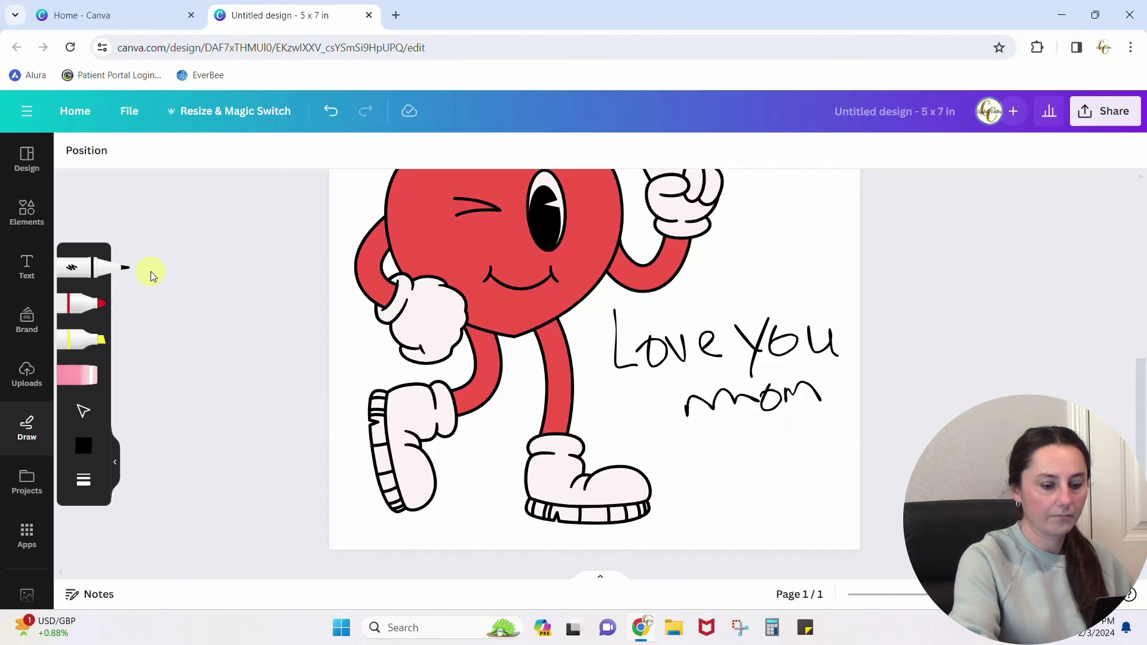
Write 'From' below the message and sign the sender's name beneath it
left_click_drag(658, 454, 669, 490)
mouse_move(656, 452)
left_mouse_down()
mouse_move(669, 489)
mouse_move(686, 458)
left_mouse_up()
left_click_drag(672, 473, 704, 463)
left_click_drag(717, 452, 779, 454)
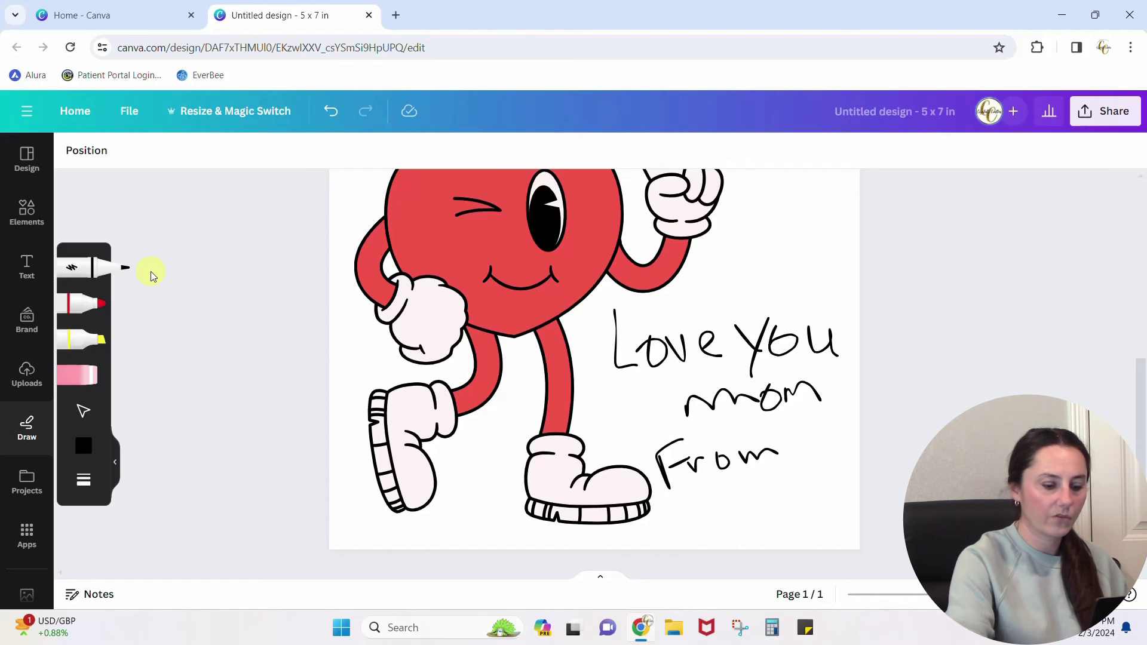
mouse_move(700, 491)
left_mouse_down()
mouse_move(686, 508)
mouse_move(708, 512)
left_mouse_up()
left_click_drag(716, 503, 736, 498)
mouse_move(740, 481)
left_mouse_down()
mouse_move(741, 514)
mouse_move(757, 494)
mouse_move(751, 503)
left_mouse_up()
mouse_move(782, 469)
left_mouse_down()
mouse_move(779, 491)
mouse_move(786, 476)
mouse_move(828, 465)
mouse_move(828, 478)
left_mouse_up()
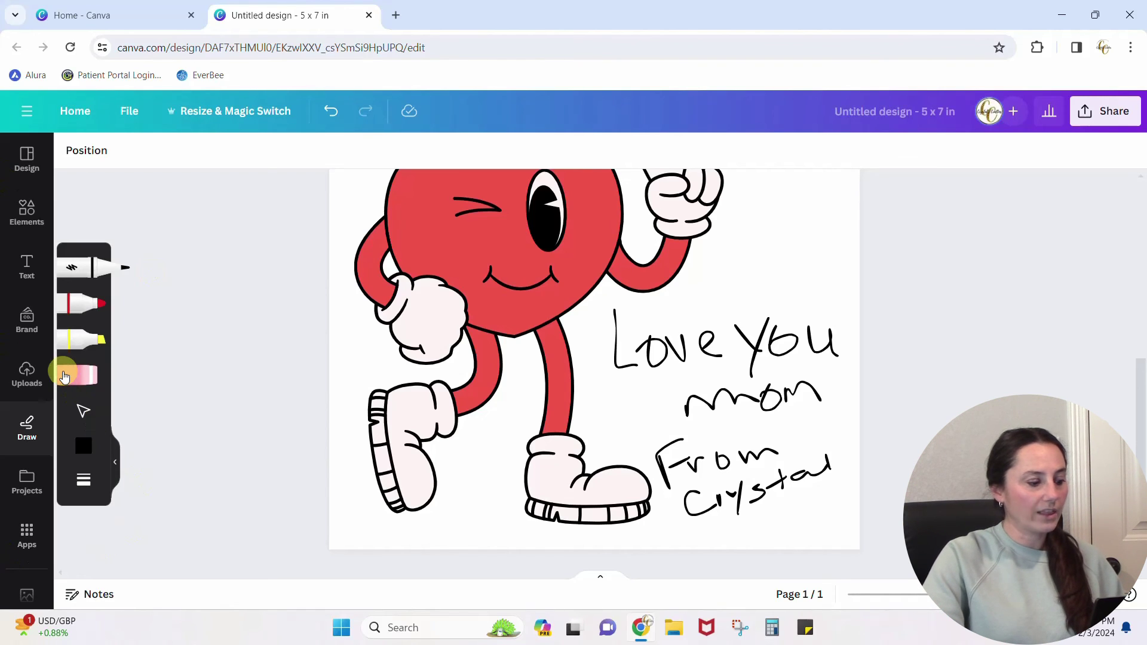
Erase the black handwriting, then write 'Love' in cursive with the marker in the card's red
left_click(76, 385)
mouse_move(804, 474)
left_mouse_down()
mouse_move(714, 493)
mouse_move(771, 466)
mouse_move(689, 497)
mouse_move(680, 419)
mouse_move(741, 474)
mouse_move(864, 421)
mouse_move(752, 417)
mouse_move(687, 468)
mouse_move(640, 355)
mouse_move(633, 301)
mouse_move(717, 321)
mouse_move(823, 292)
mouse_move(842, 307)
mouse_move(839, 354)
mouse_move(796, 354)
left_mouse_up()
key("m")
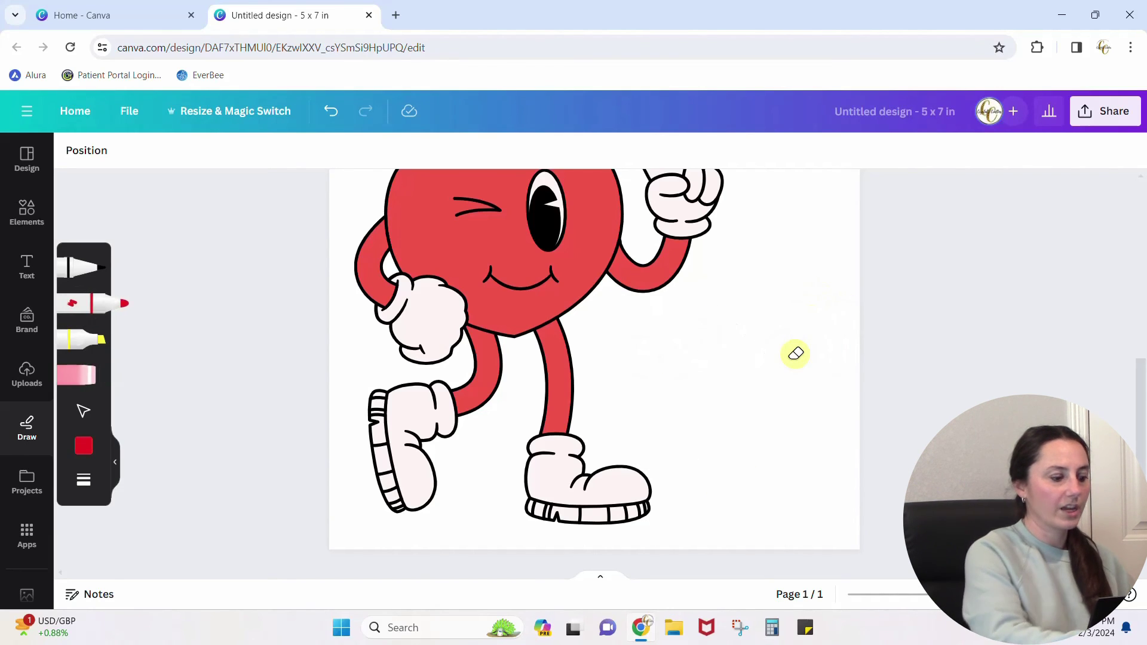
left_click(84, 446)
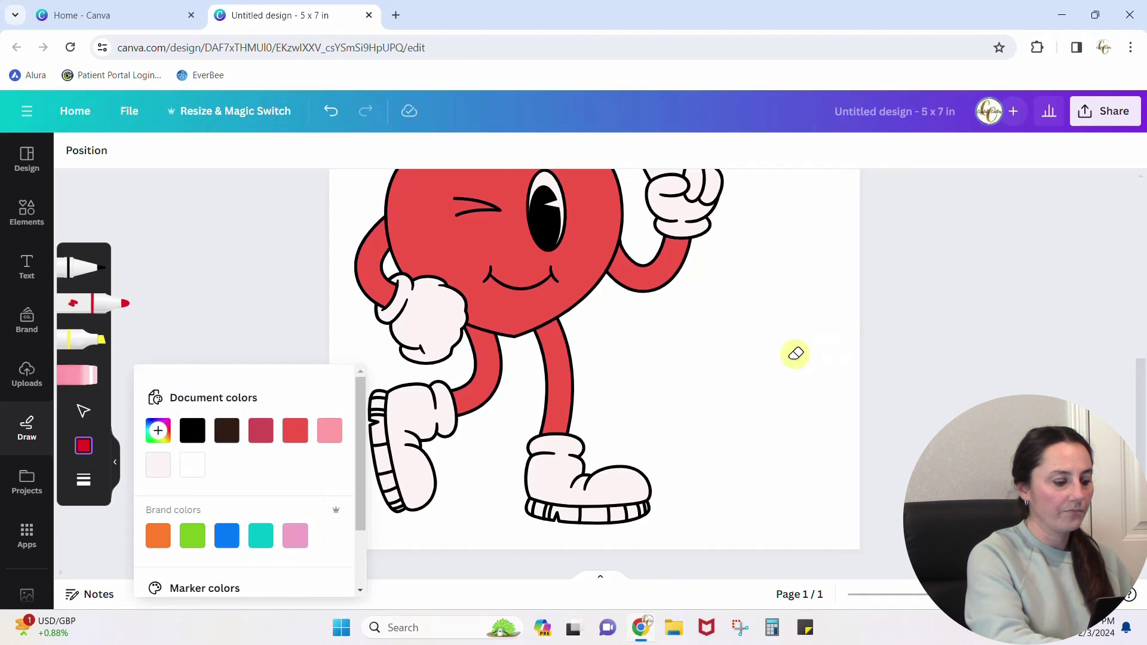
left_click(295, 430)
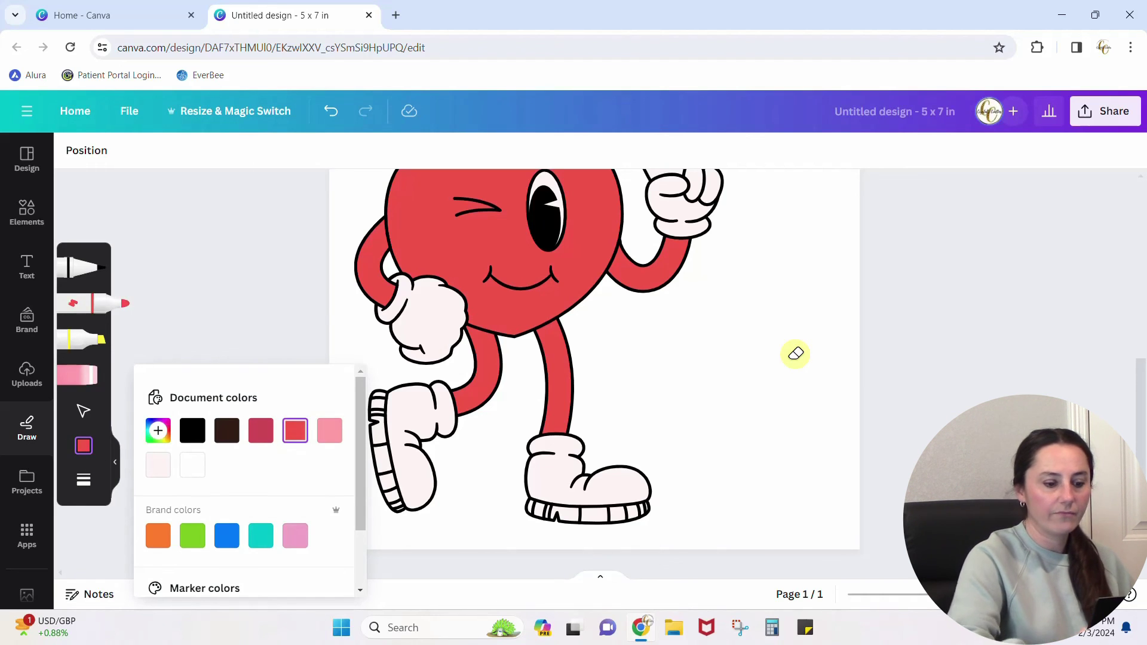
mouse_move(609, 345)
left_mouse_down()
mouse_move(630, 309)
mouse_move(641, 385)
mouse_move(604, 369)
mouse_move(666, 395)
mouse_move(676, 363)
mouse_move(676, 391)
mouse_move(678, 363)
mouse_move(708, 367)
mouse_move(719, 350)
mouse_move(751, 347)
mouse_move(765, 371)
left_mouse_up()
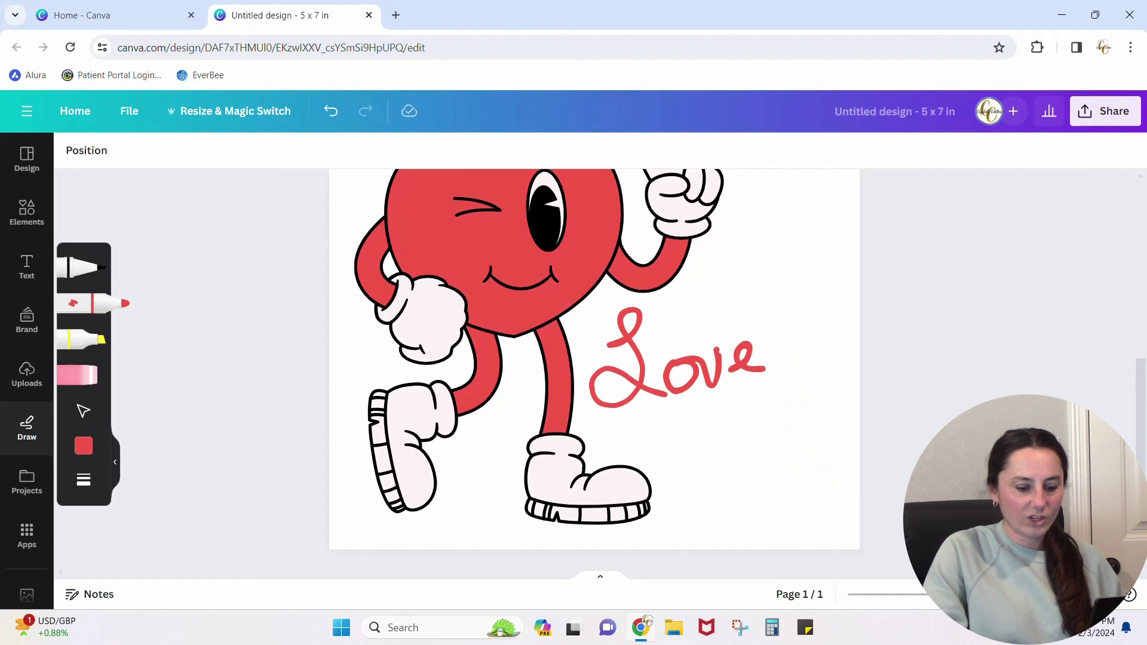
left_click_drag(947, 595, 907, 598)
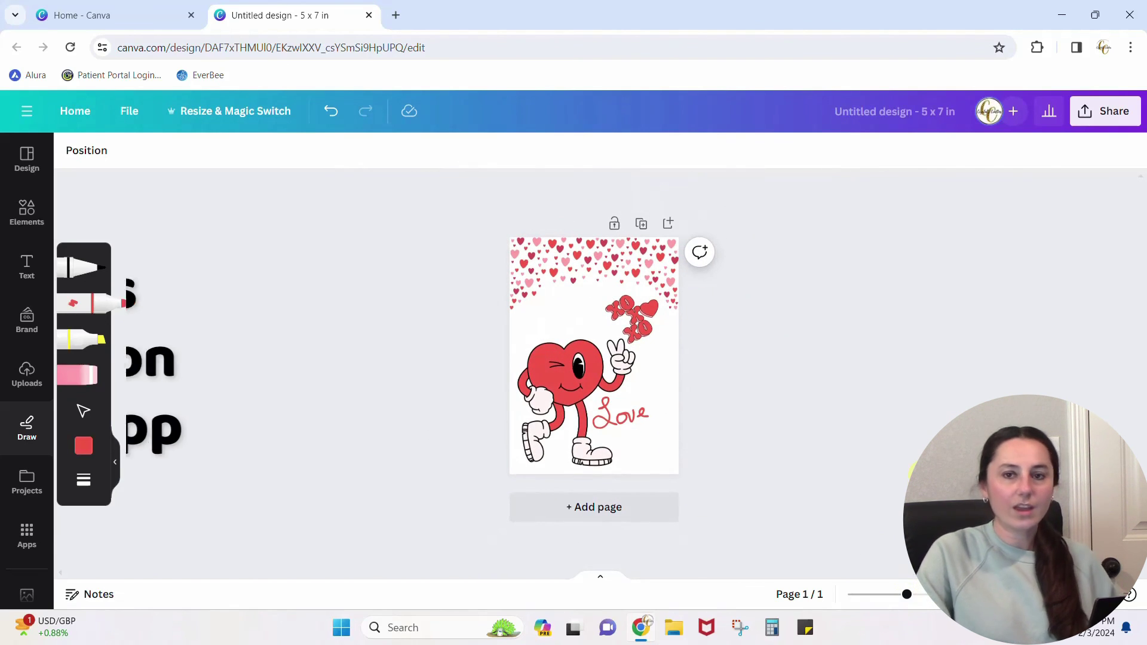